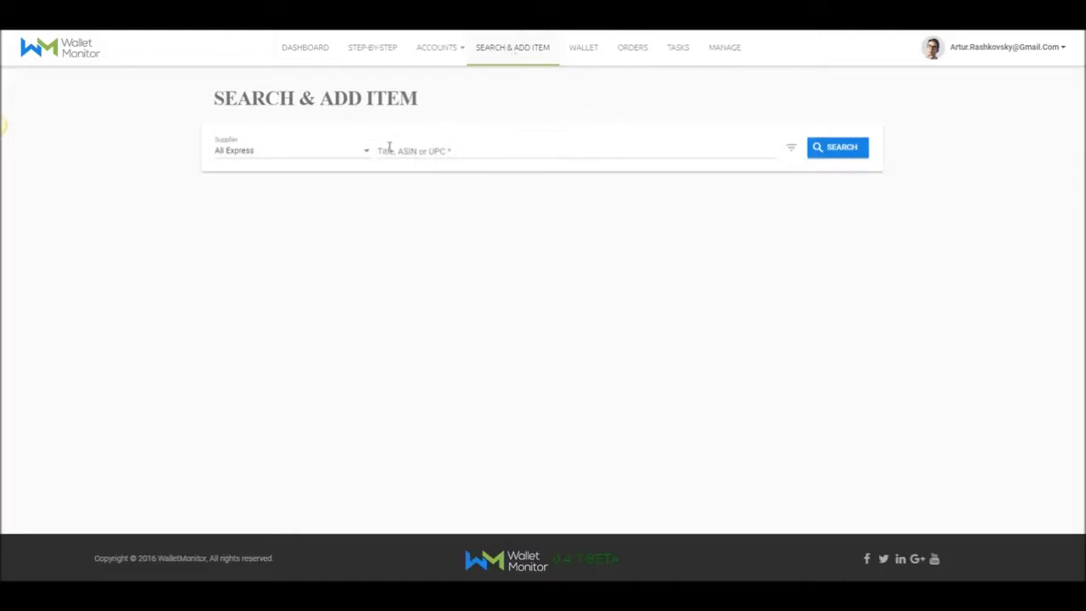
Search Ali Express for PEN, bringing up 9145 items.
click(362, 153)
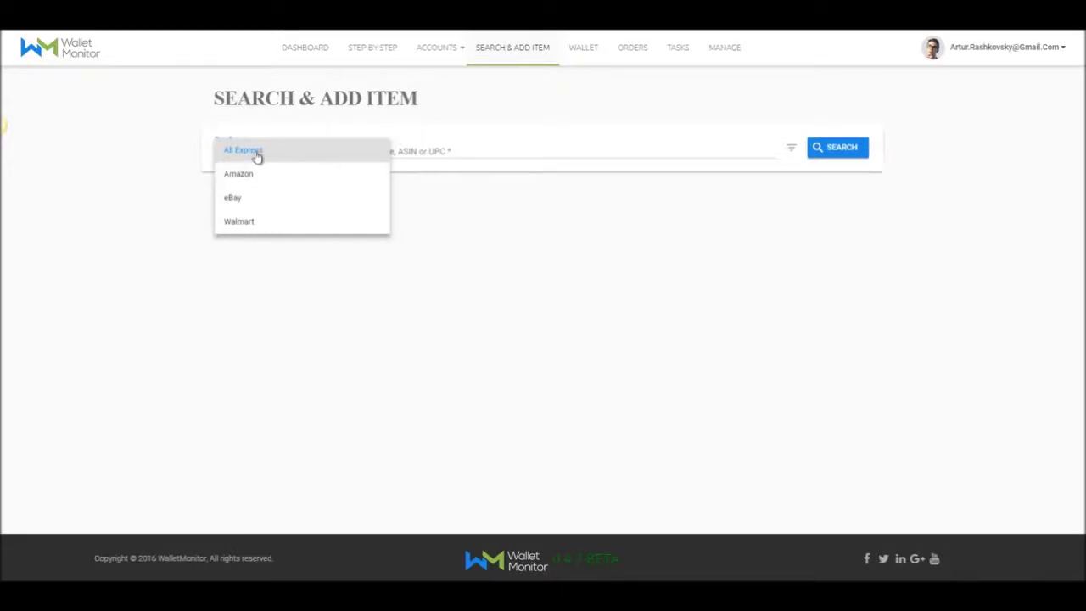
click(311, 151)
click(419, 151)
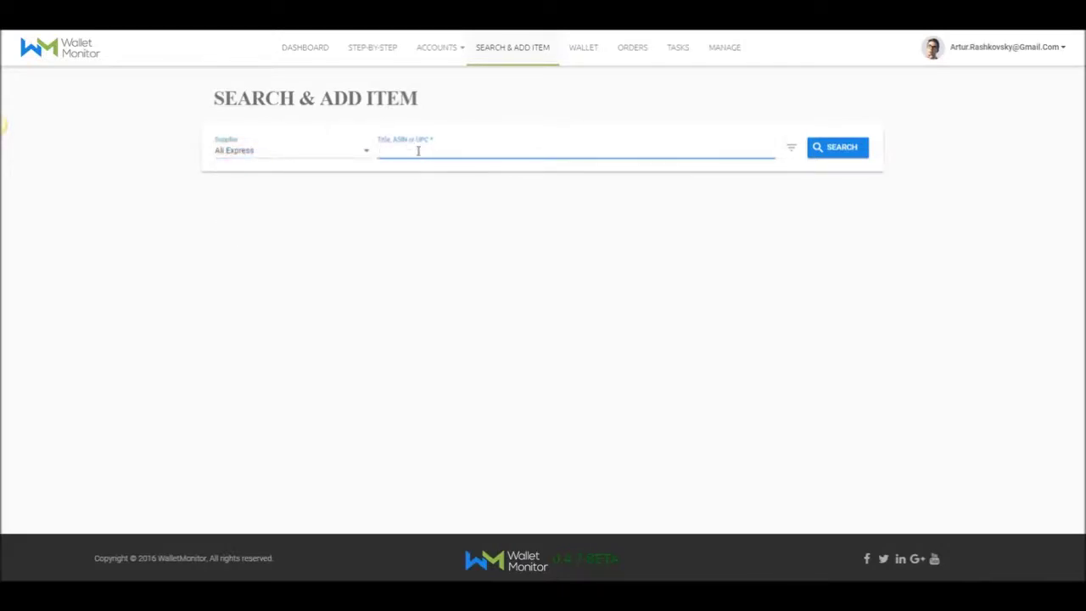
key(Return)
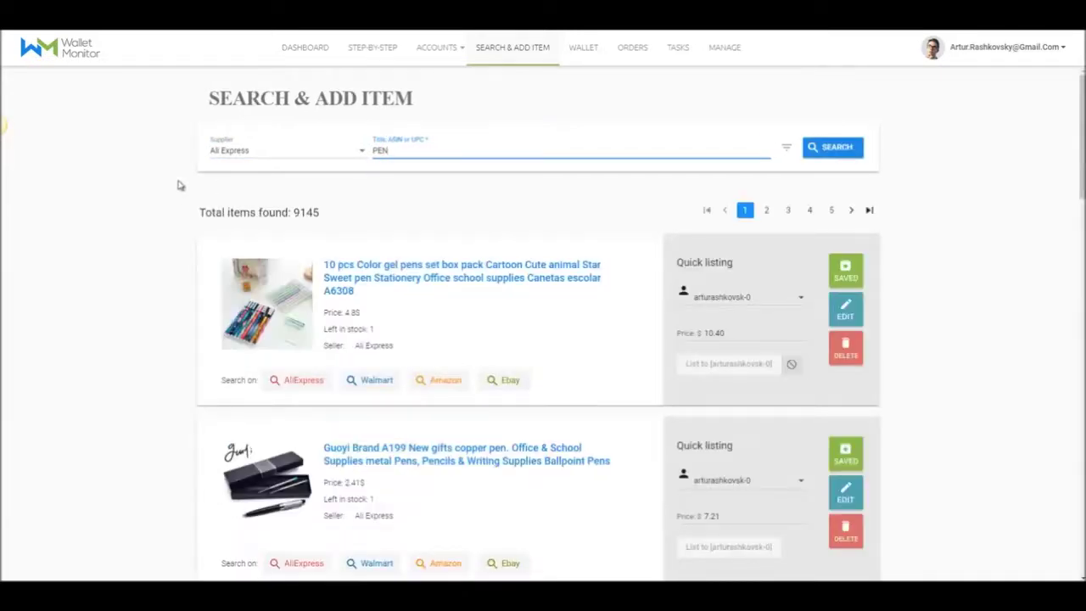
scroll(146, 197, down, 2)
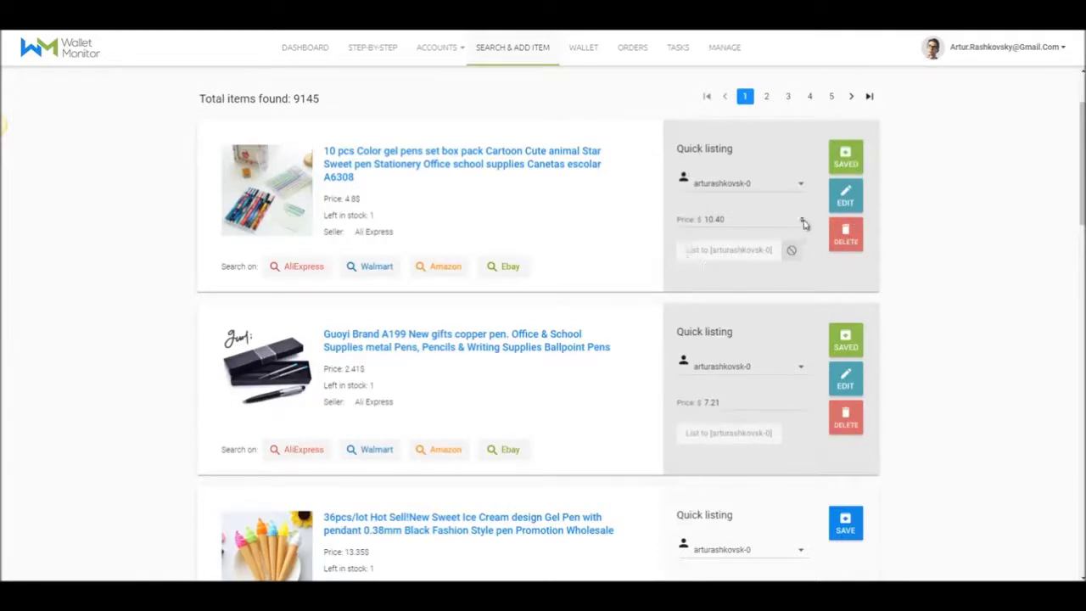
scroll(686, 238, down, 2)
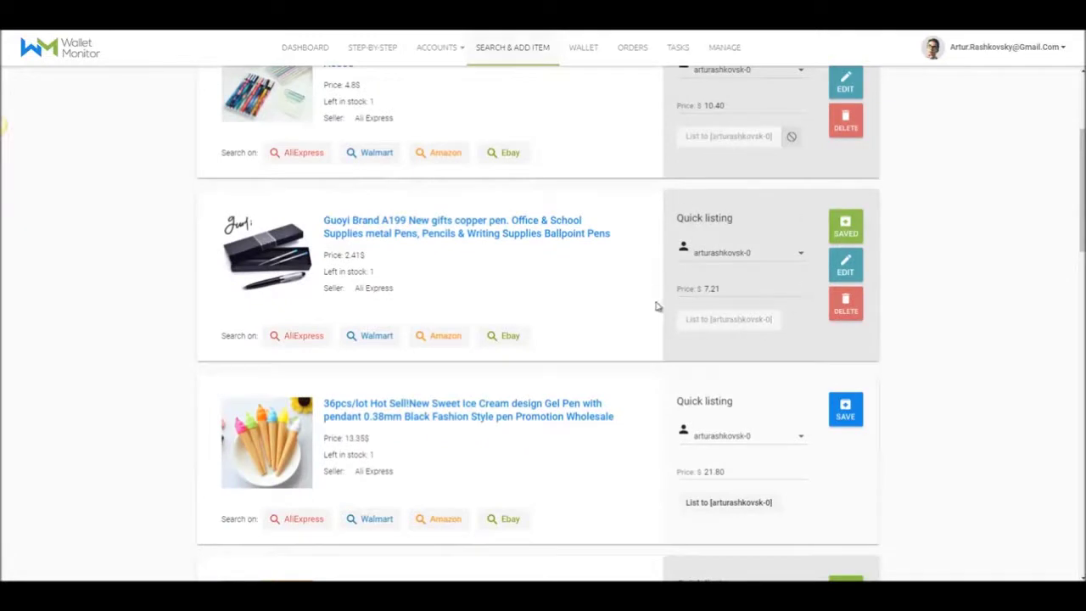
scroll(656, 306, down, 1)
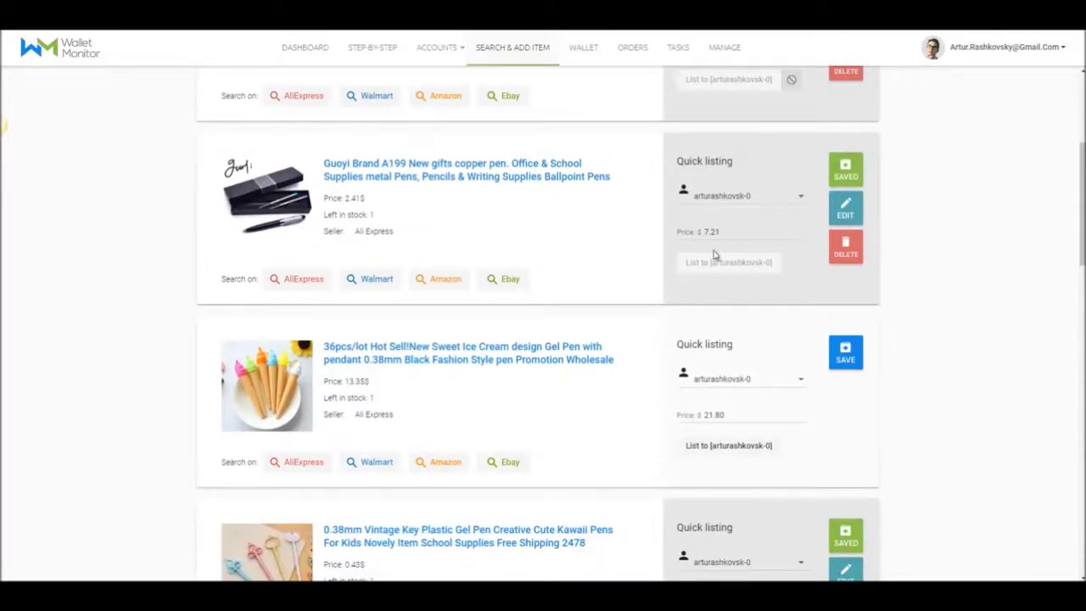
scroll(713, 227, down, 2)
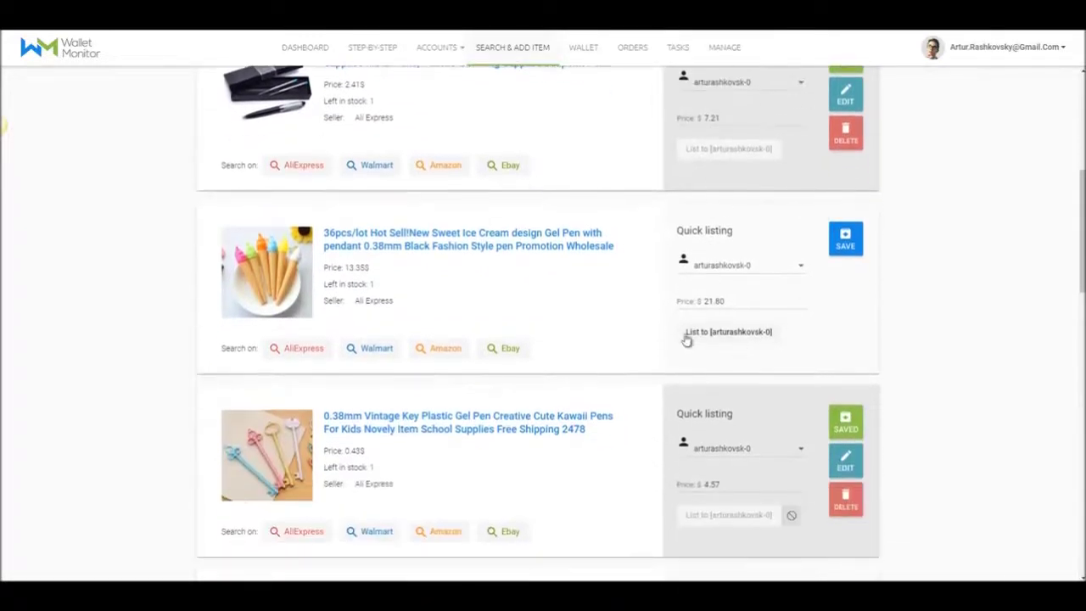
scroll(645, 299, down, 7)
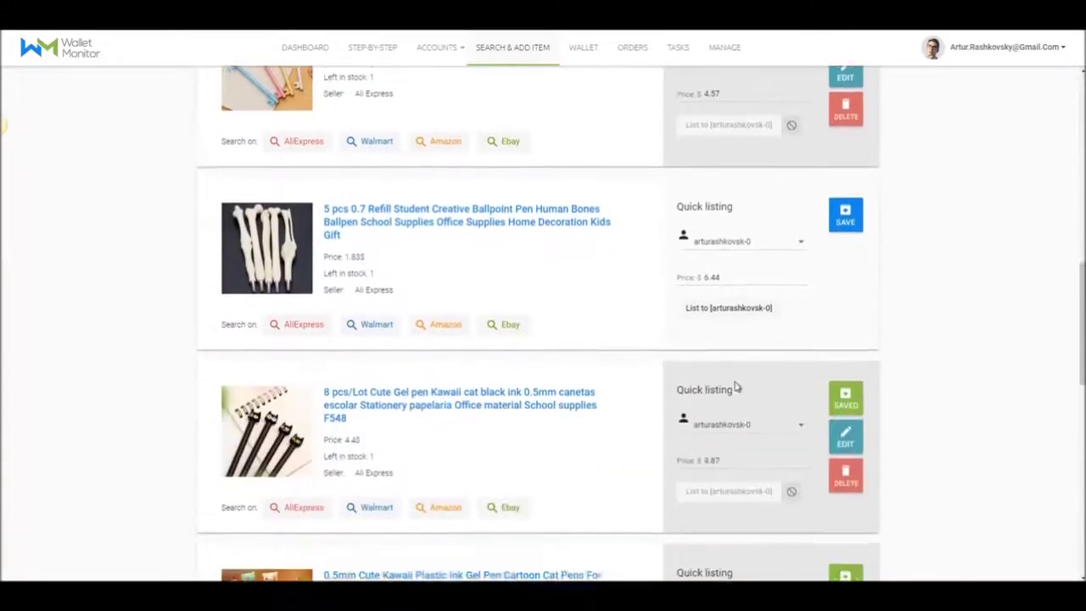
scroll(640, 306, down, 4)
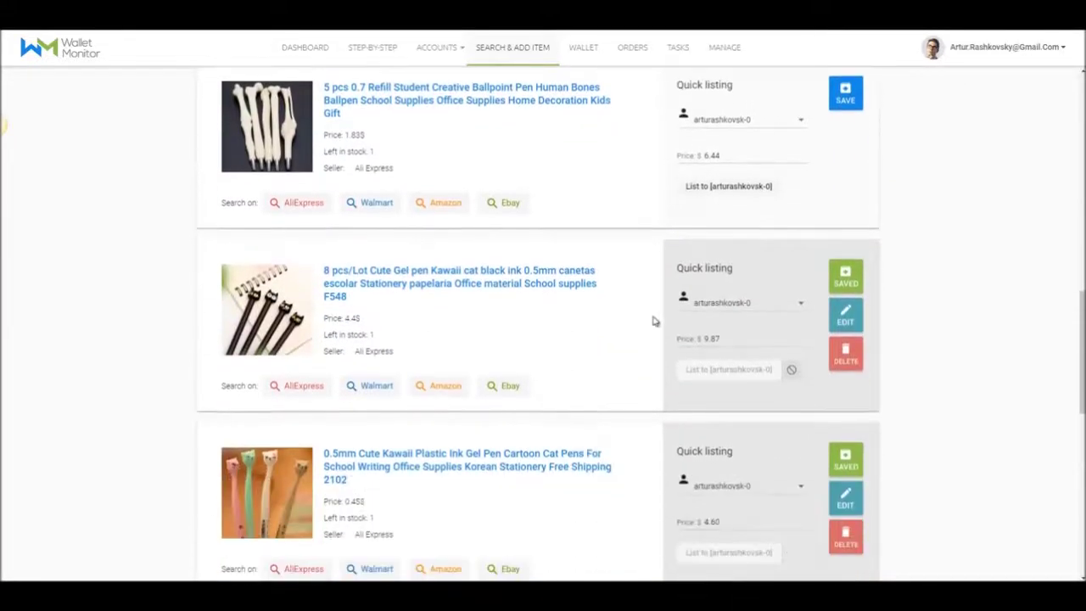
scroll(704, 299, down, 4)
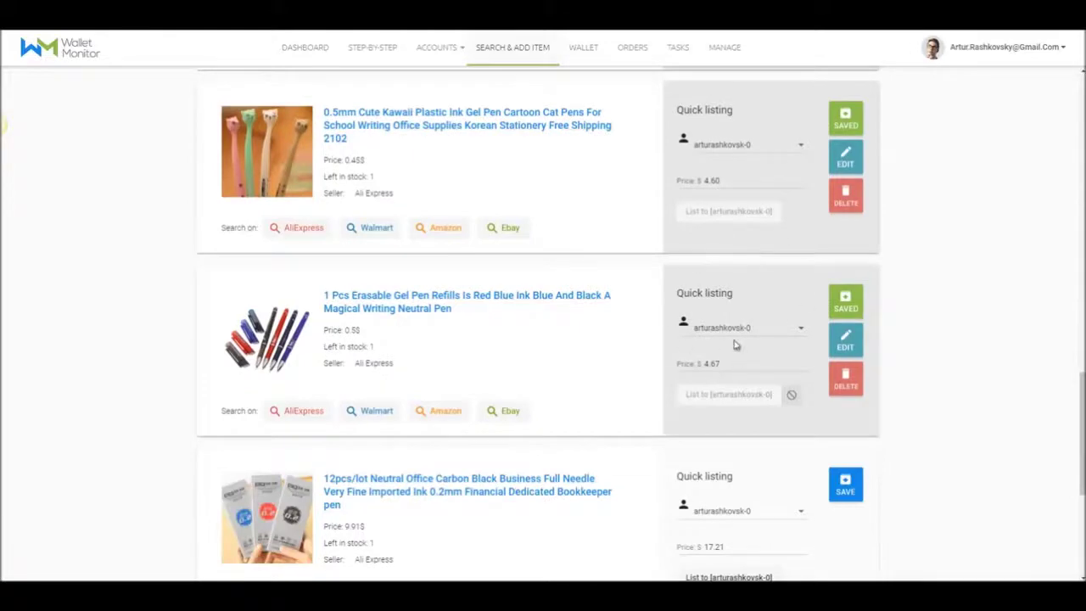
scroll(679, 373, down, 5)
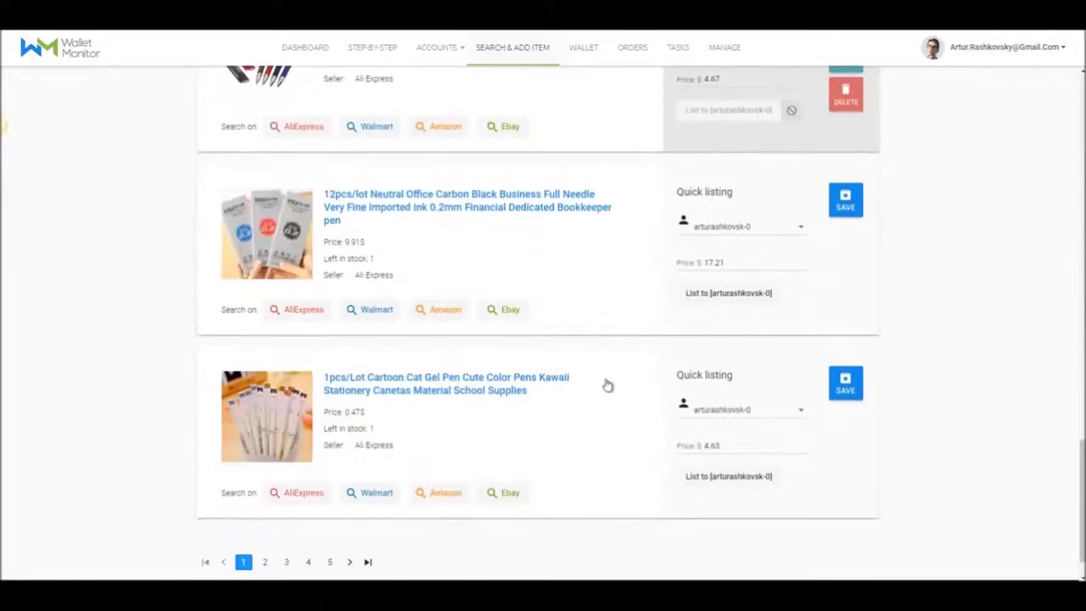
scroll(603, 383, down, 1)
scroll(603, 383, up, 10)
scroll(604, 383, up, 7)
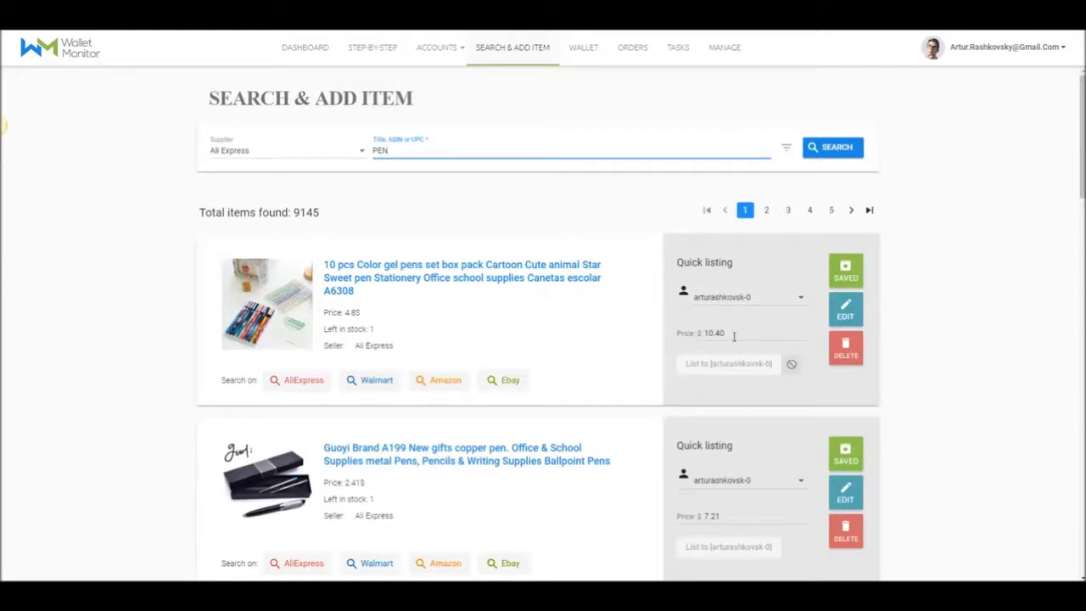
List the 36-piece ice cream gel pen to the myshopify store at $133.50.
scroll(546, 352, down, 4)
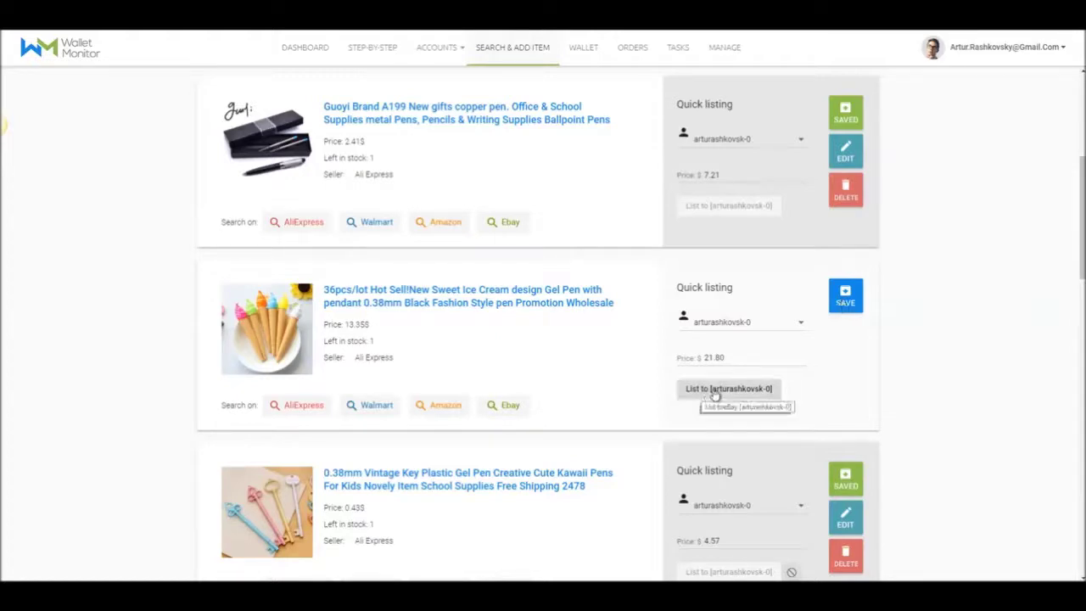
click(717, 327)
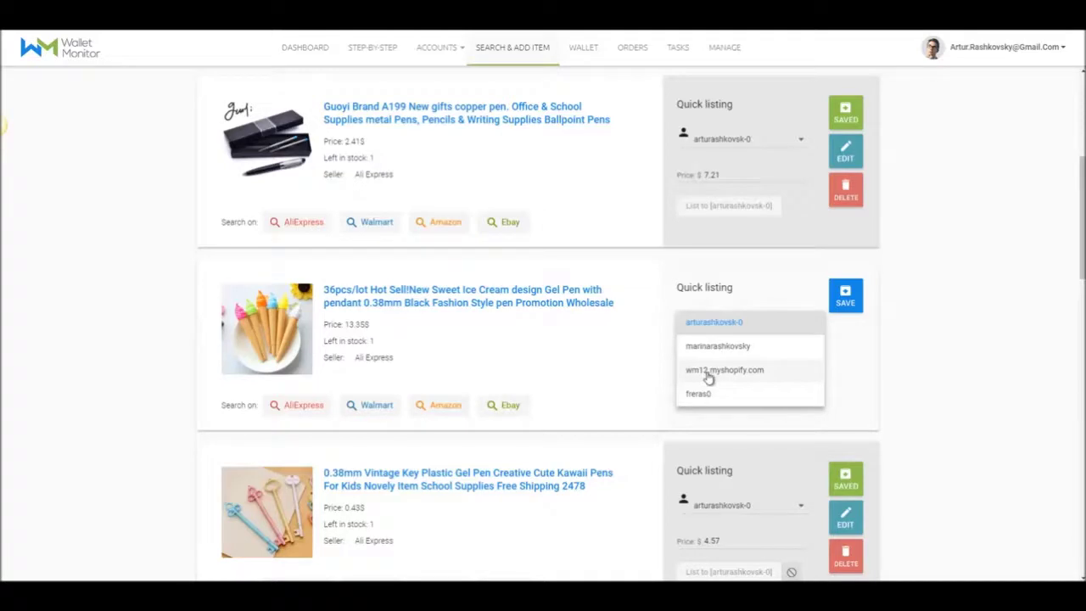
click(711, 376)
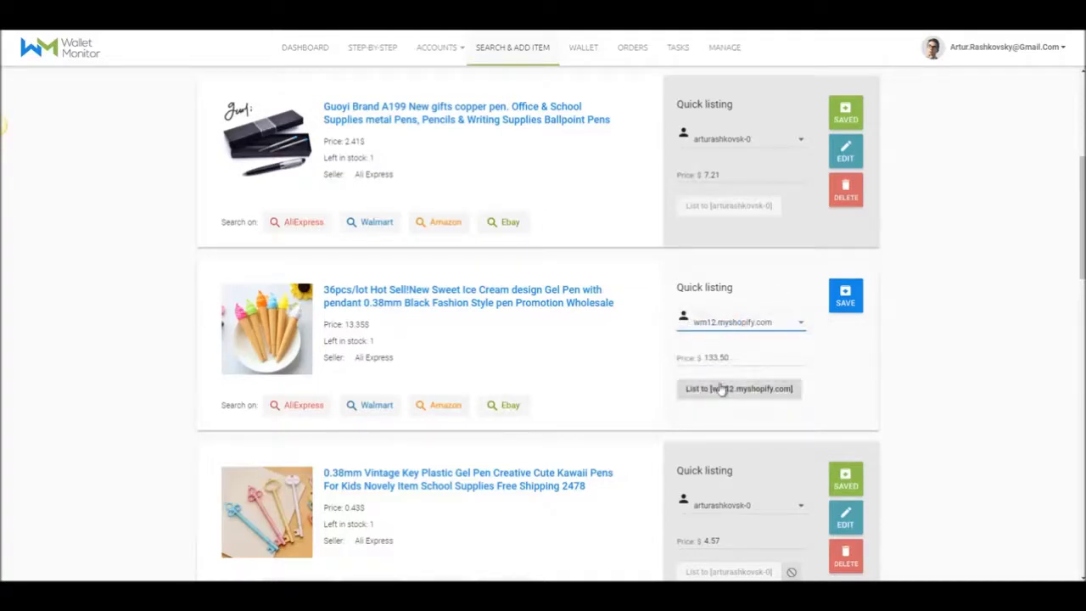
click(716, 394)
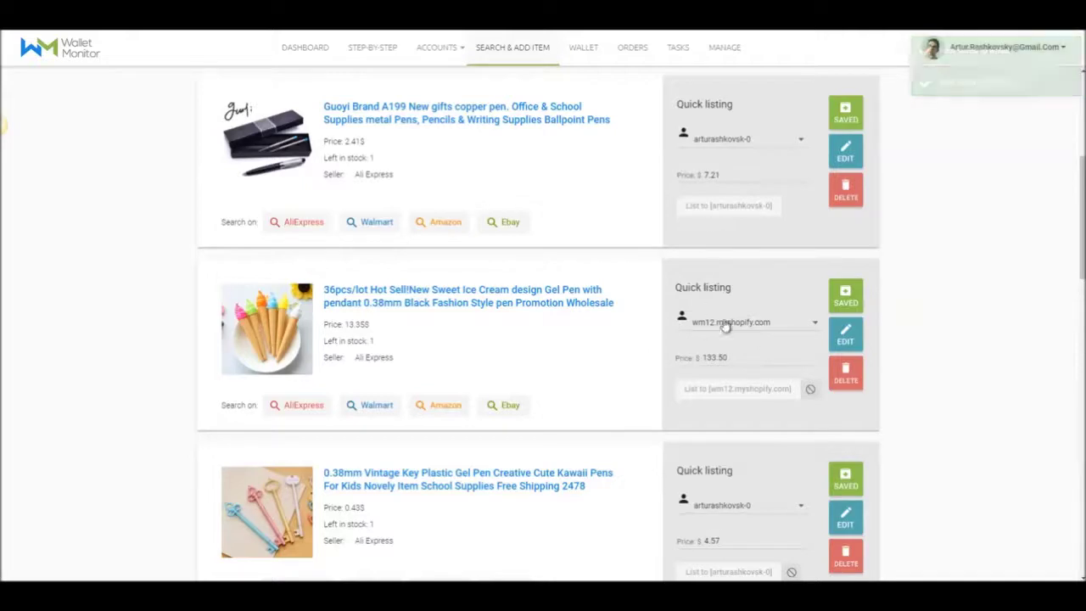
scroll(722, 323, down, 2)
scroll(671, 382, down, 2)
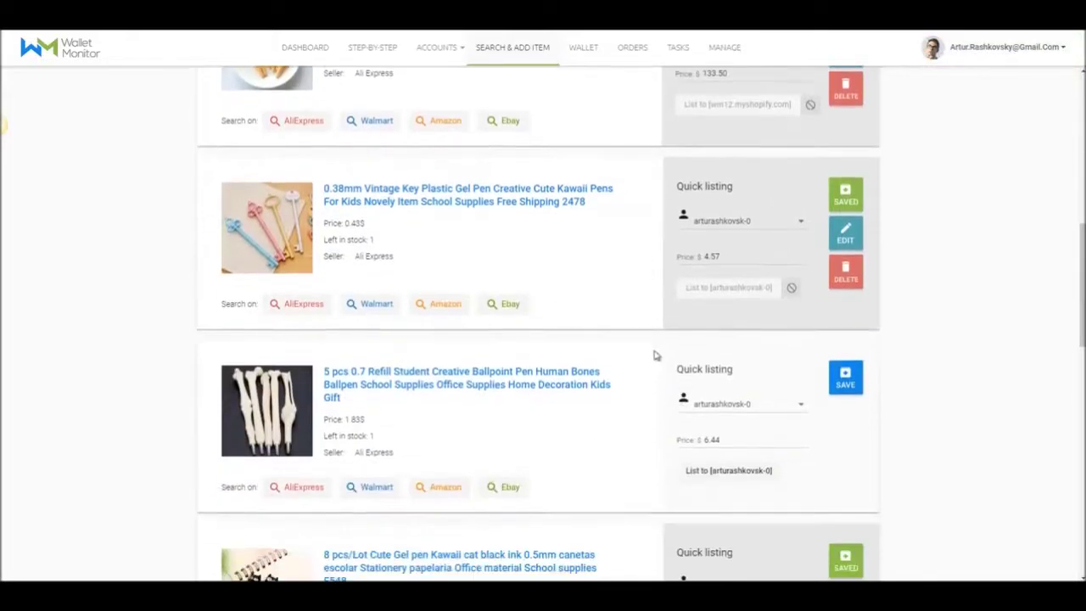
scroll(645, 371, up, 3)
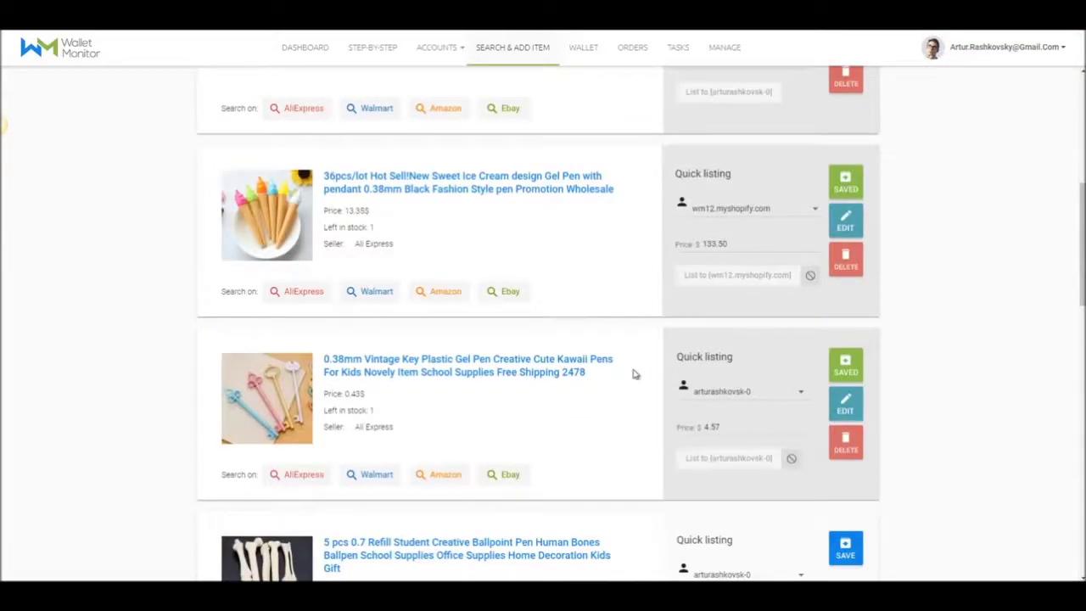
scroll(633, 374, down, 3)
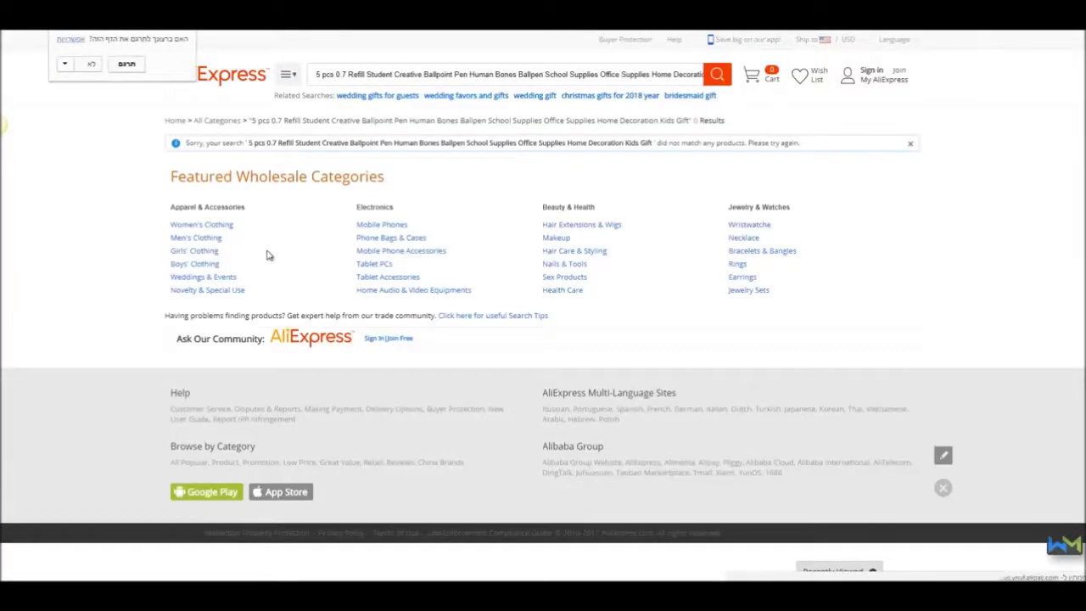
key(ctrl+w)
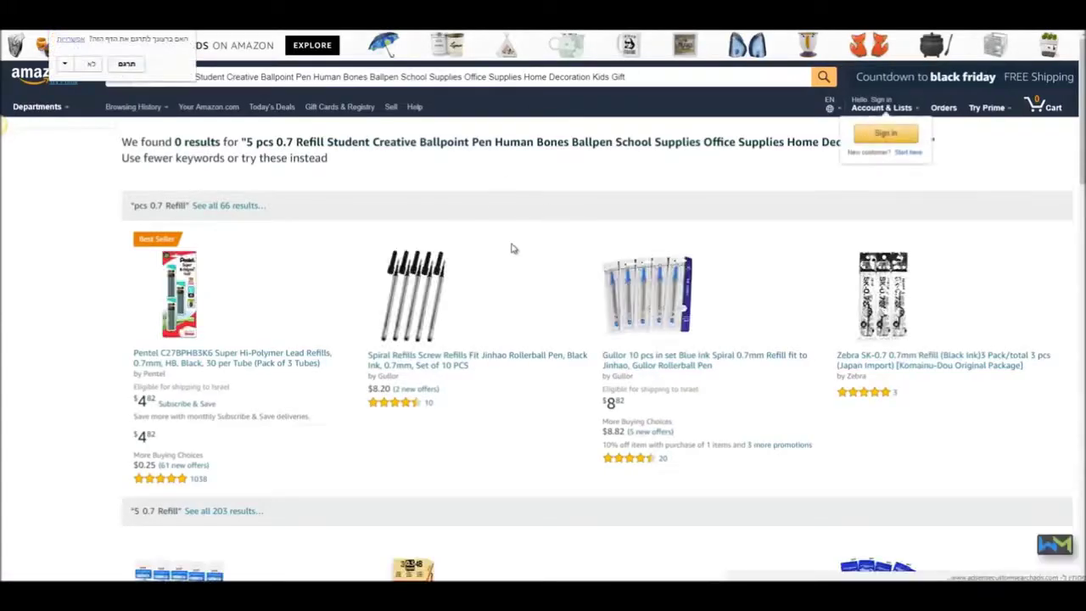
scroll(512, 247, down, 5)
scroll(408, 271, up, 5)
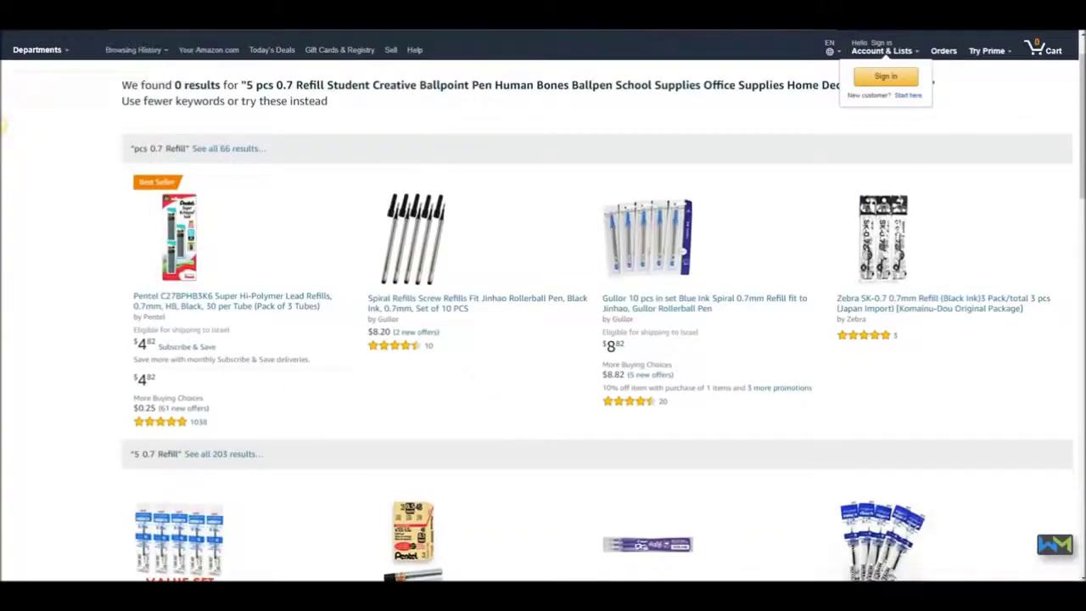
key(ctrl+w)
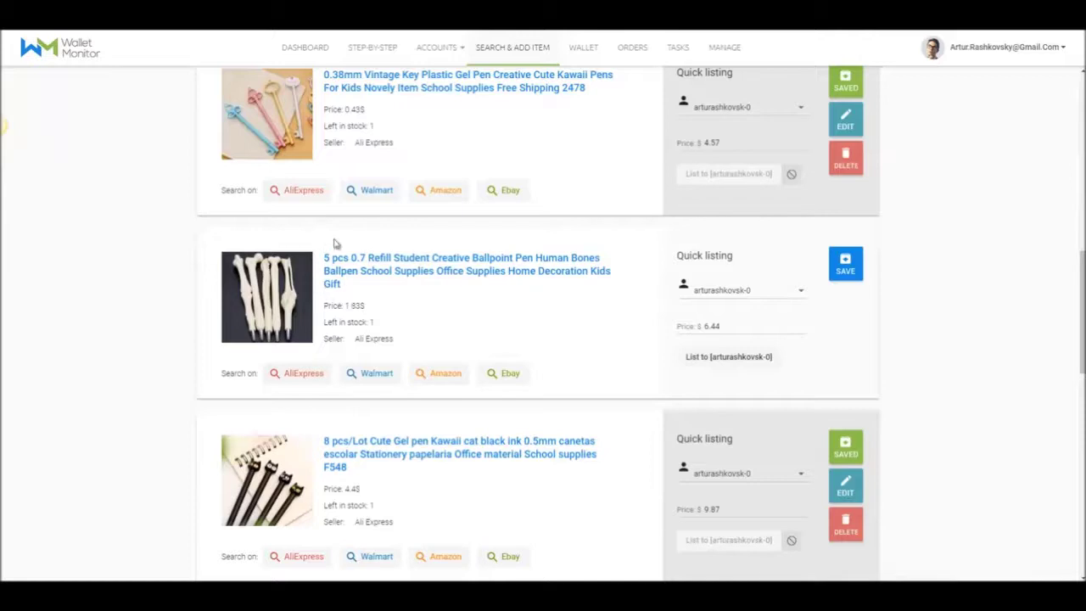
Scroll up to the Vintage Key gel pen and open its EDIT page.
scroll(490, 303, up, 2)
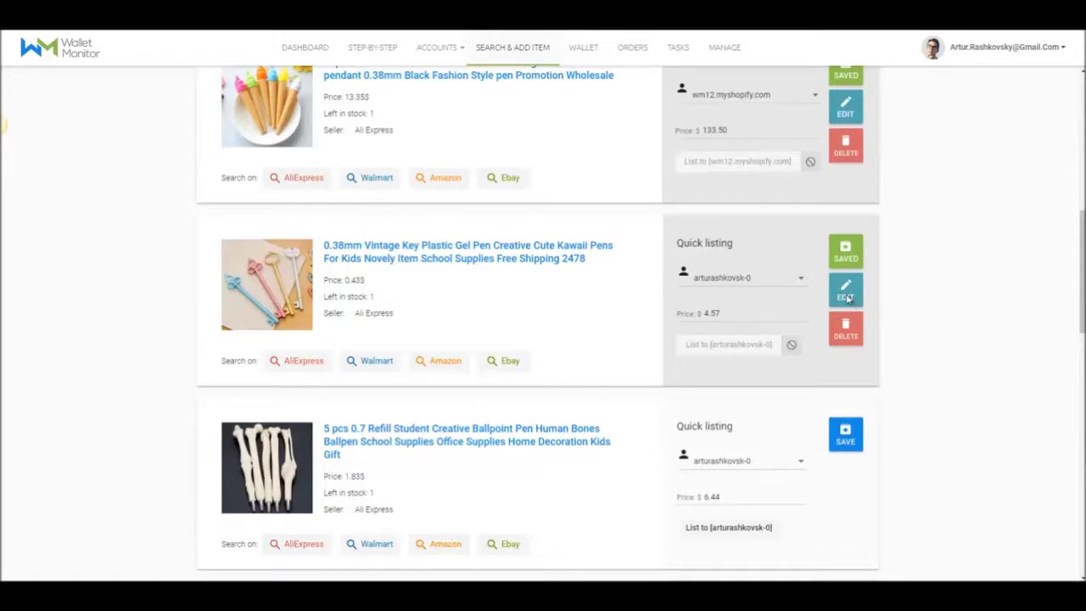
click(846, 293)
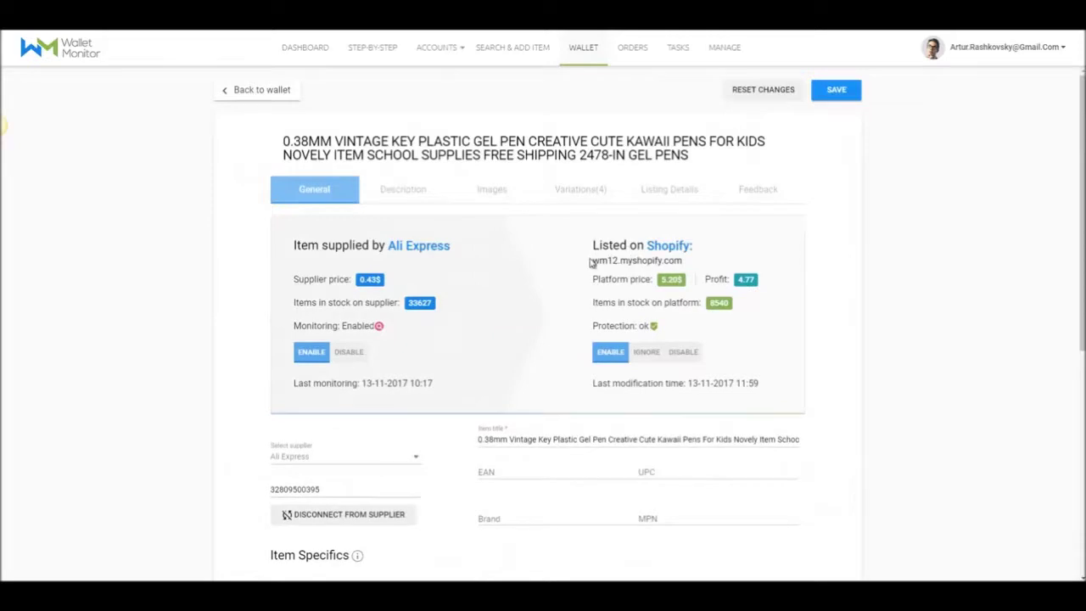
drag(590, 263, 707, 265)
click(624, 265)
scroll(626, 344, down, 2)
scroll(645, 348, down, 3)
scroll(720, 361, up, 5)
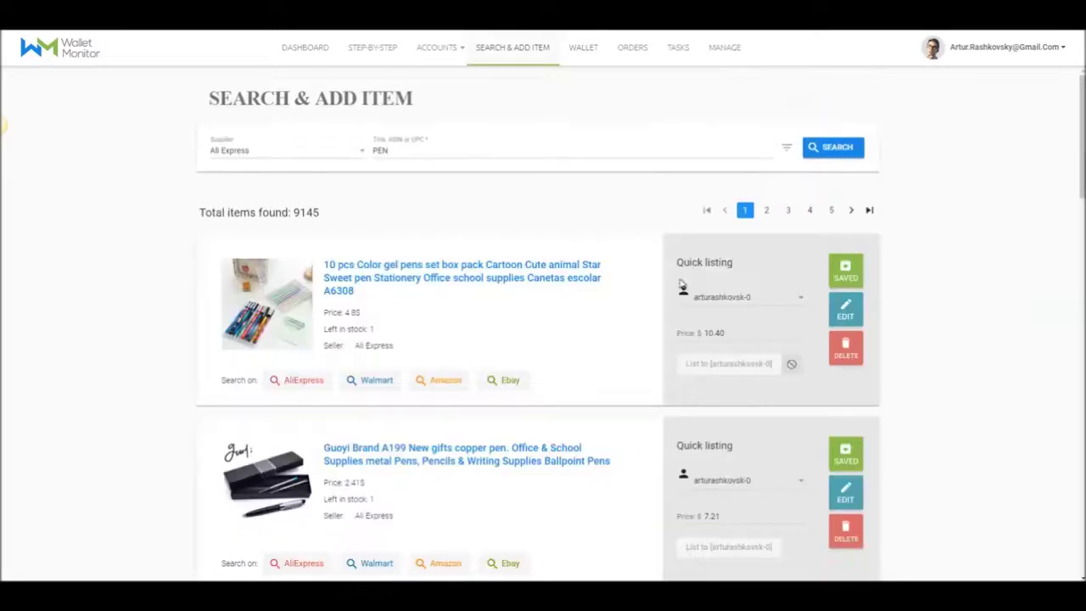
Scroll down the results to reach the Meterk voltage tester pen's Amazon listing.
scroll(879, 259, down, 1)
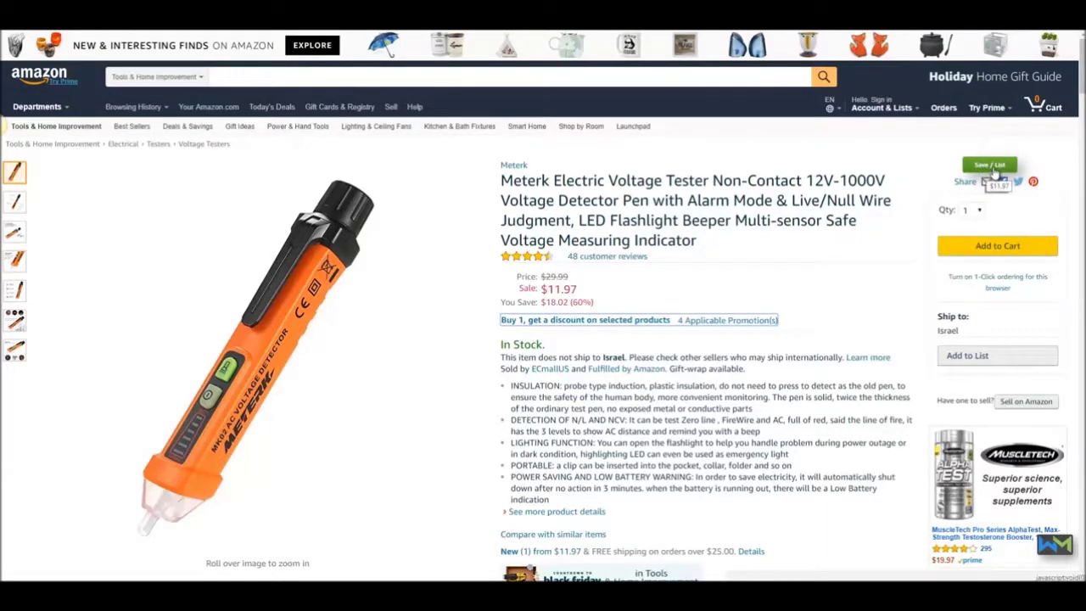
Open the Save / List dialog and choose the Shopify store as the listing destination.
click(991, 165)
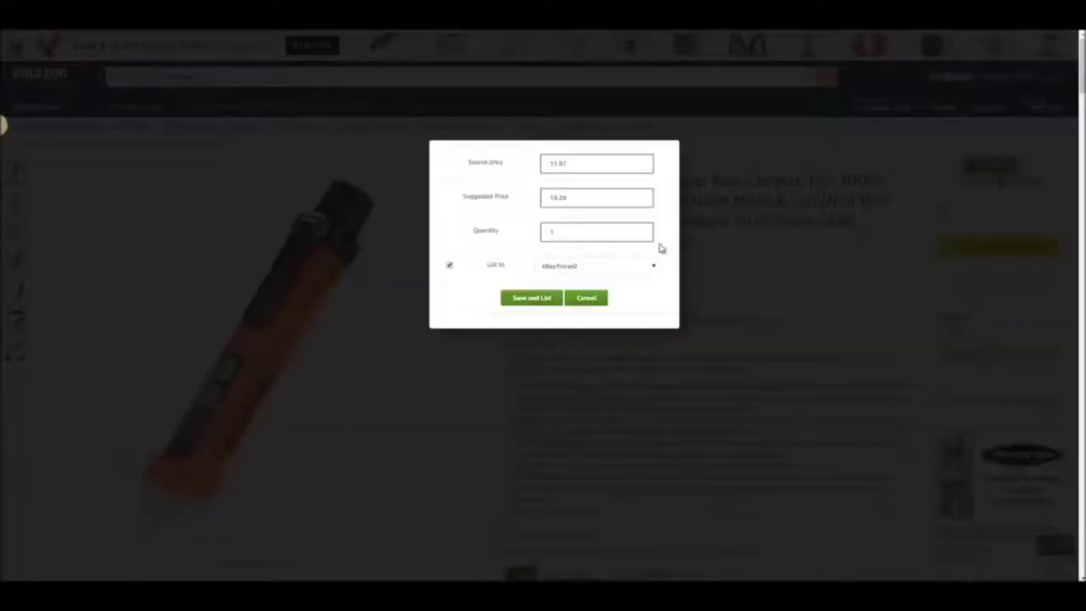
double_click(569, 167)
double_click(566, 197)
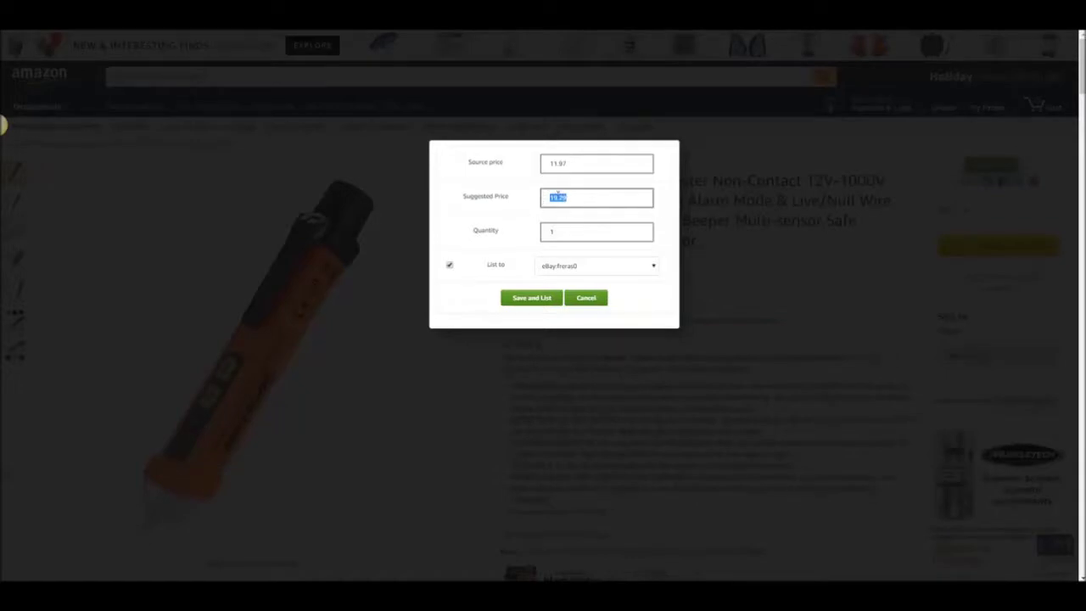
click(545, 233)
click(577, 270)
click(582, 307)
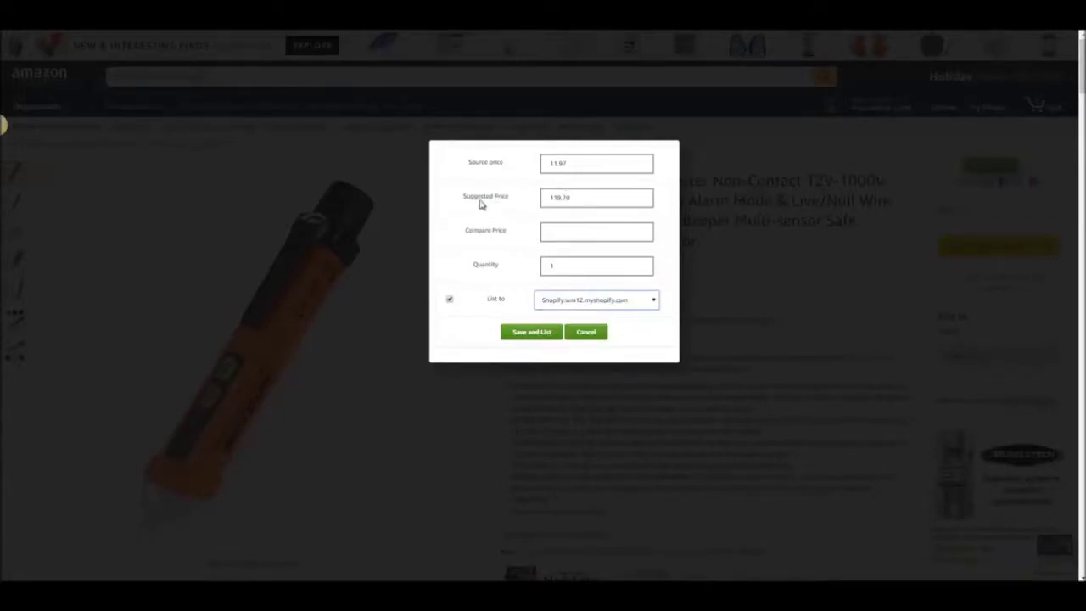
Set suggested price 39.99 and compare price 55.99, keep List to checked, and submit.
double_click(572, 201)
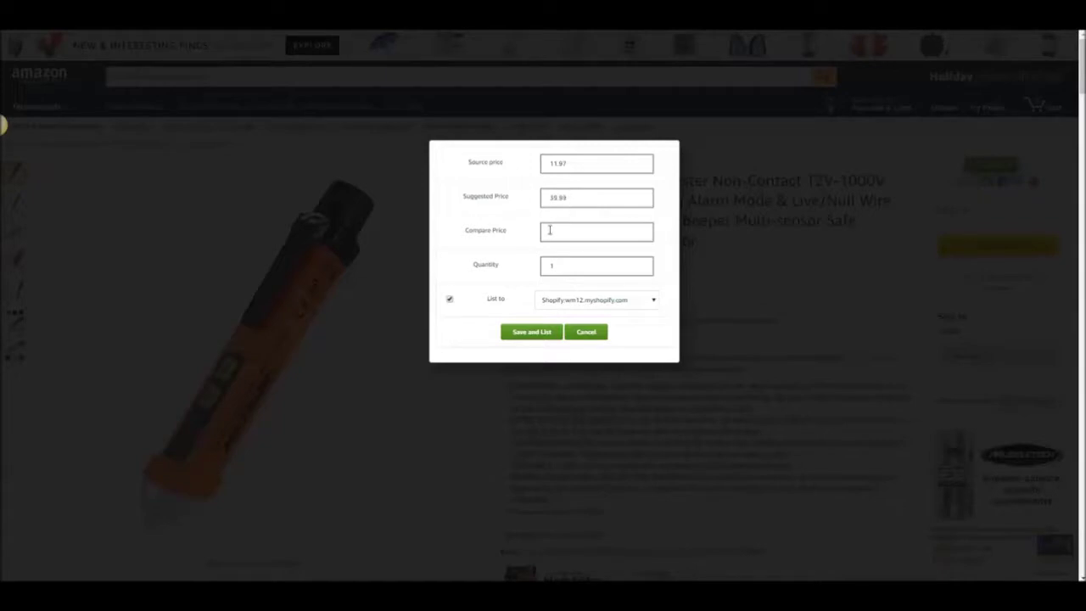
click(550, 230)
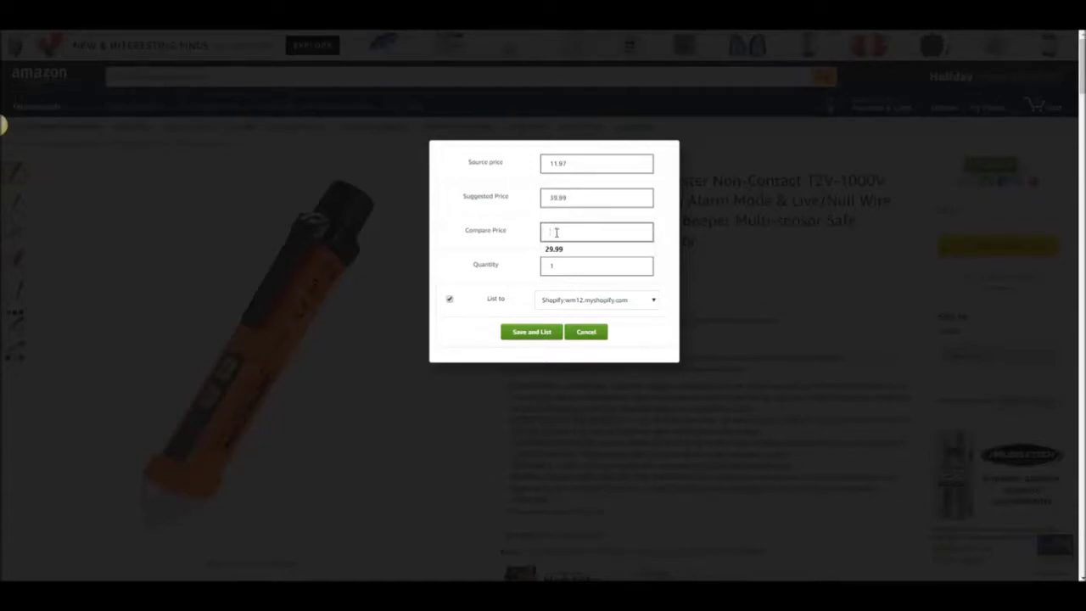
text(3)
click(450, 301)
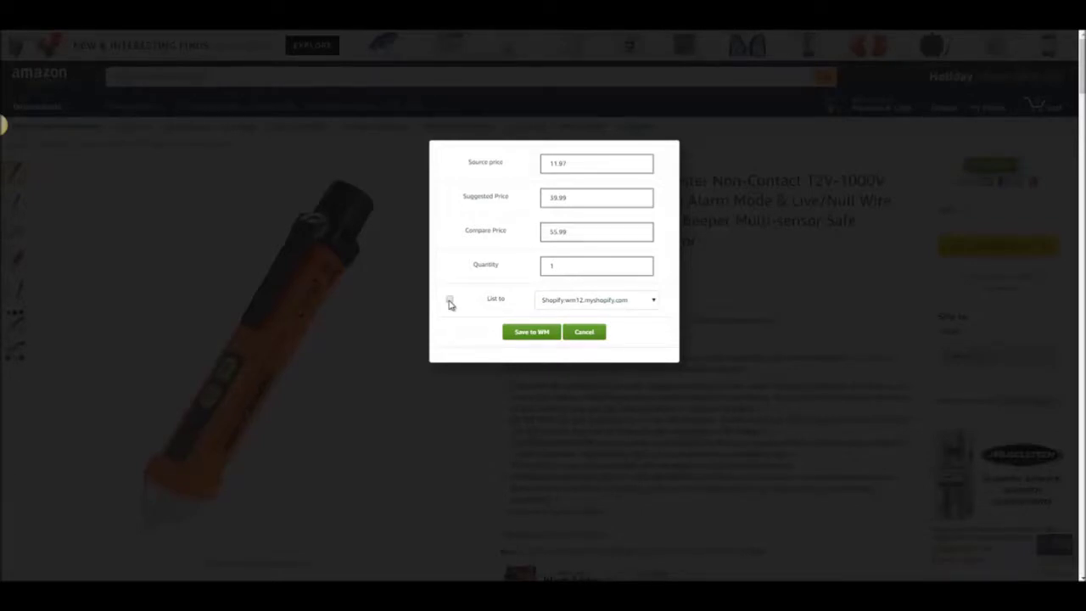
click(450, 301)
click(530, 333)
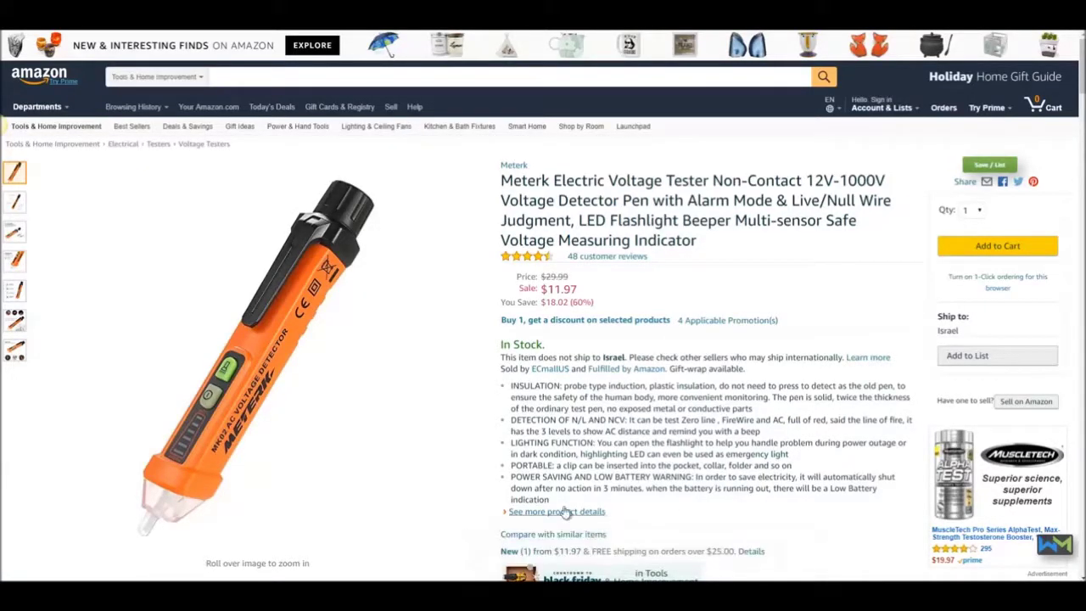
Scroll through the Amazon product page after the 'Item listed and saved' confirmation.
scroll(543, 473, down, 3)
scroll(529, 472, down, 5)
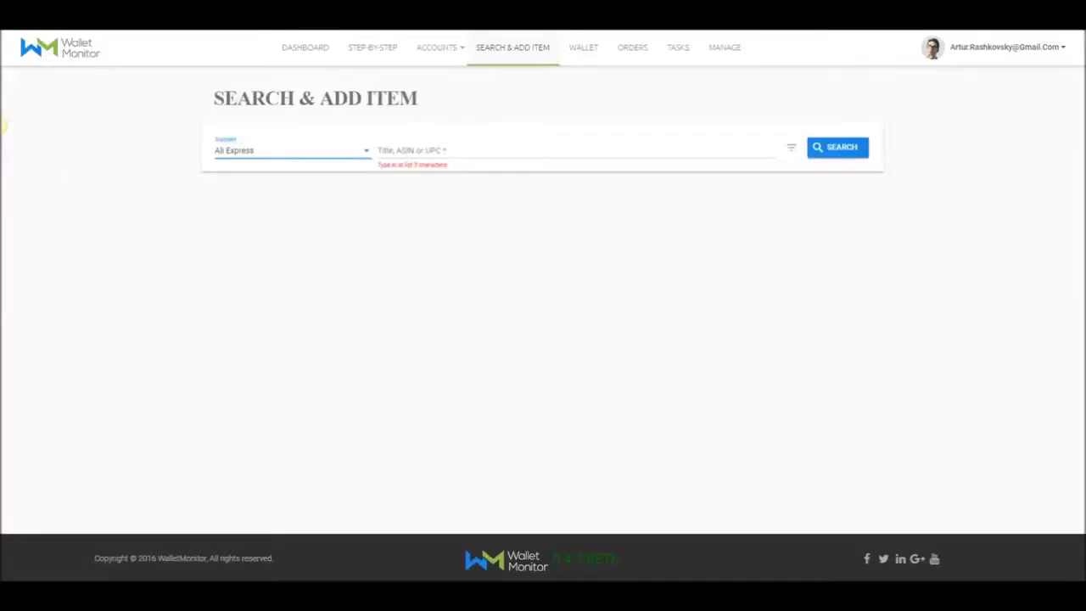
Search eBay for PEN (1437572 items), copy the top seller's name, and show extra filters.
click(285, 157)
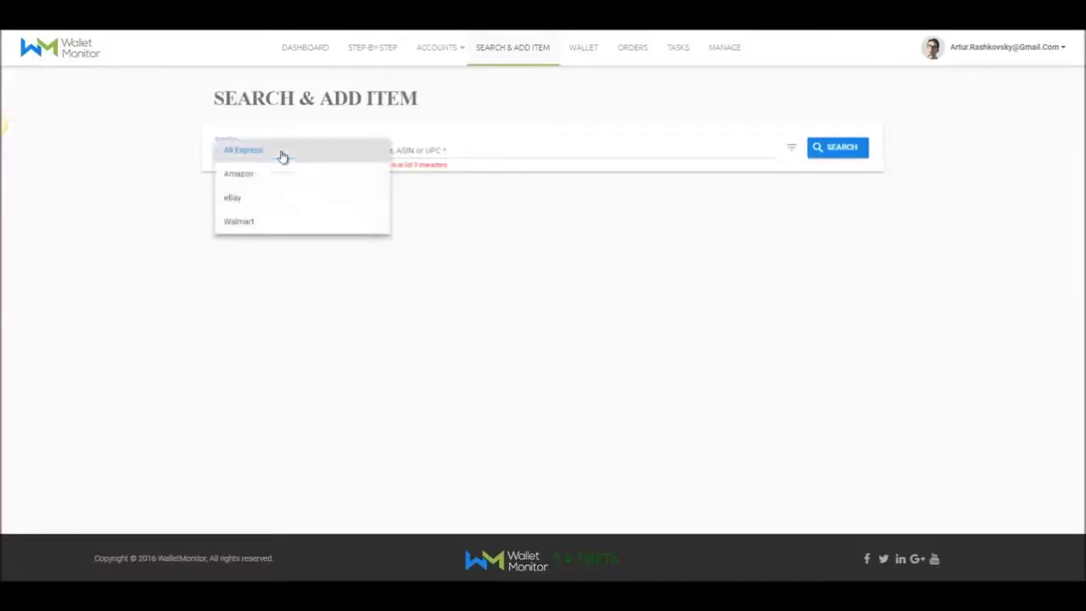
click(244, 201)
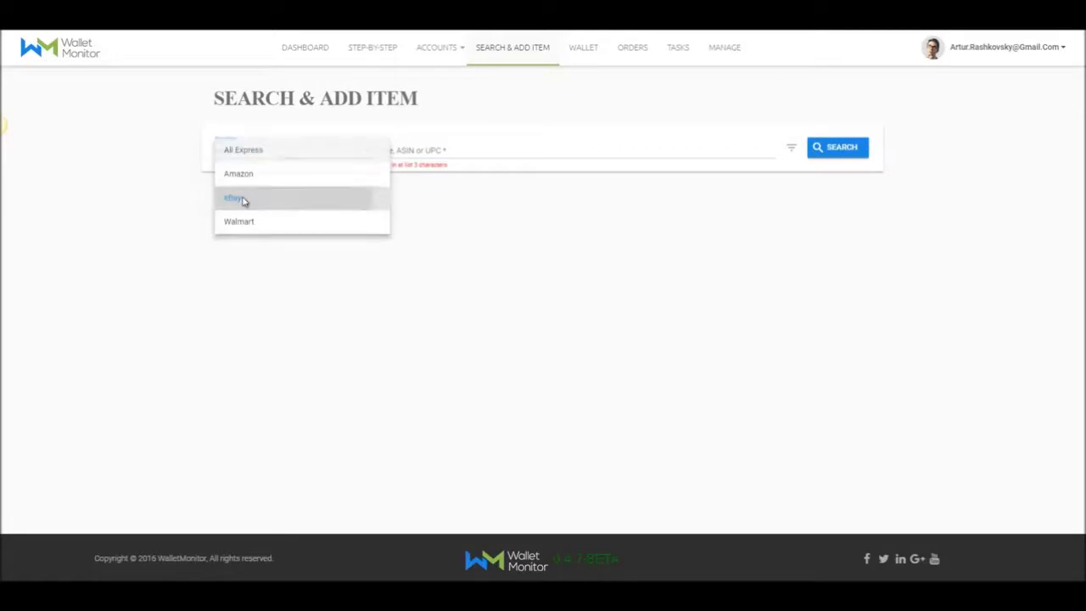
click(430, 150)
text(PEN)
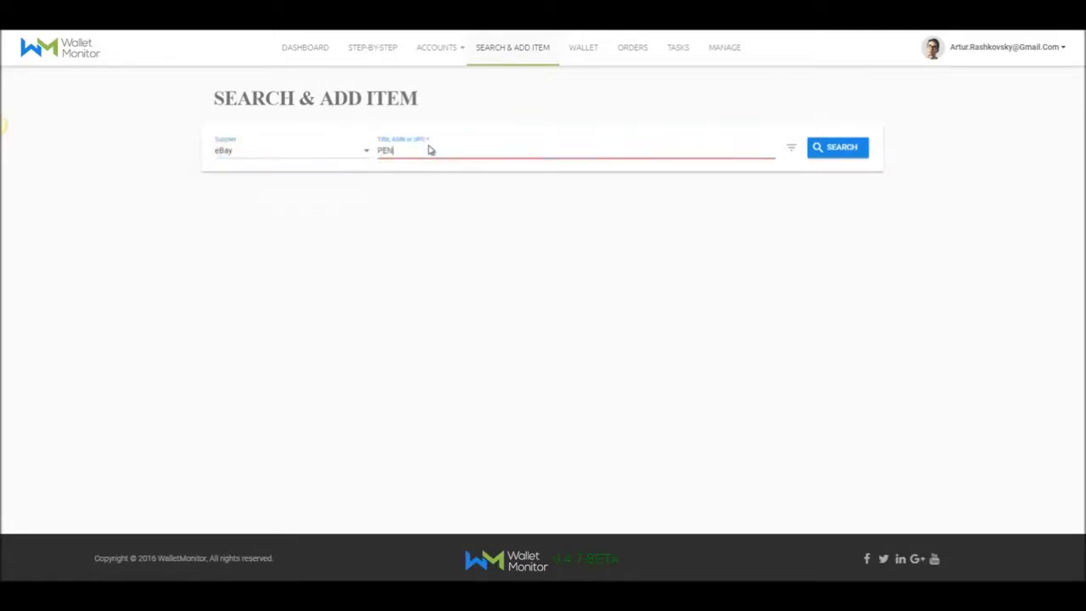
key(Return)
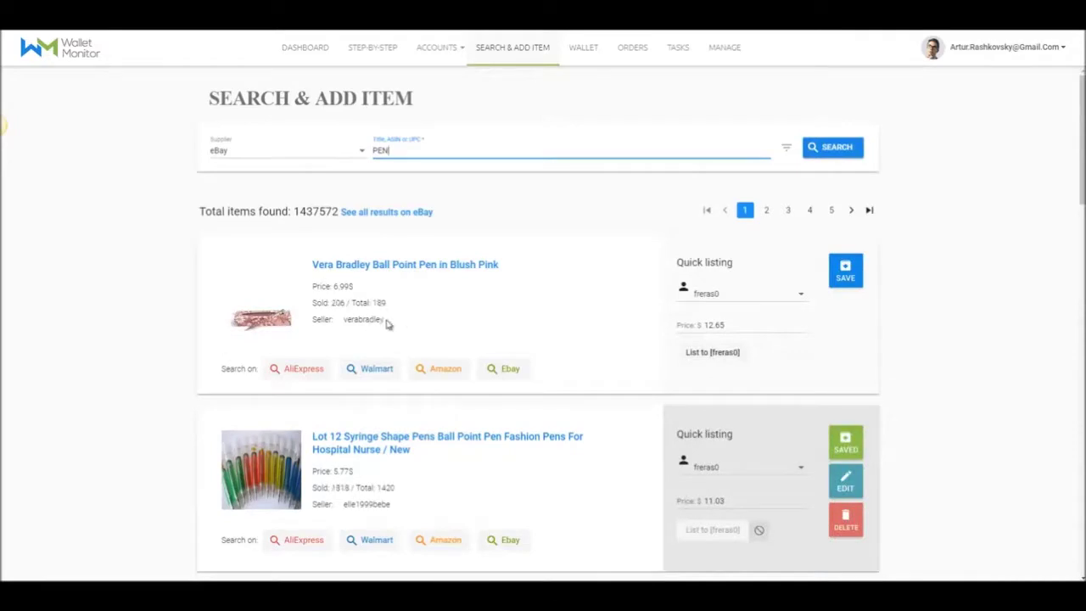
drag(386, 323, 367, 321)
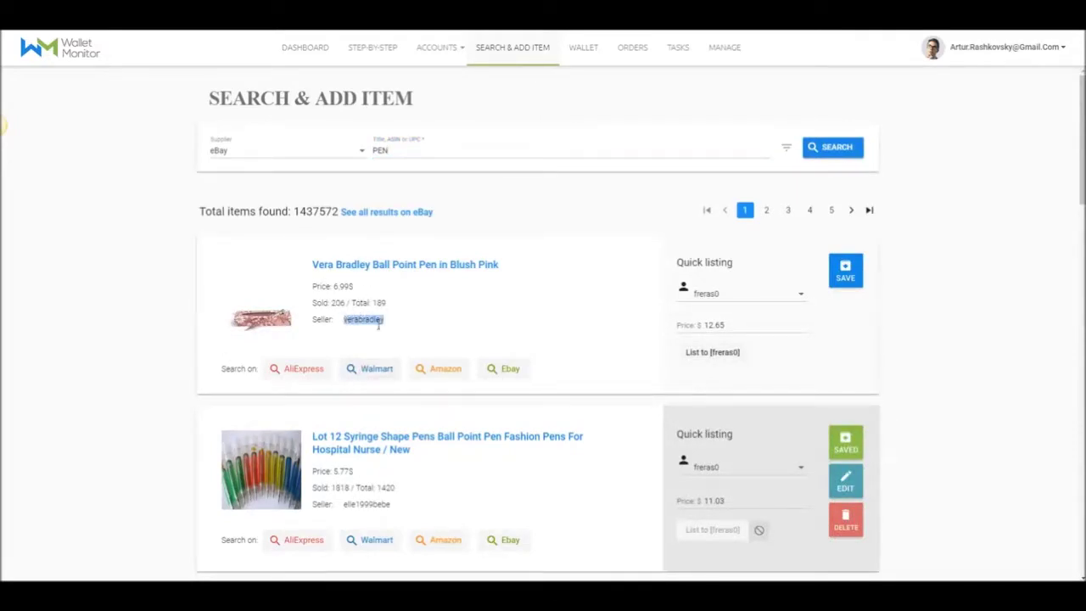
click(786, 149)
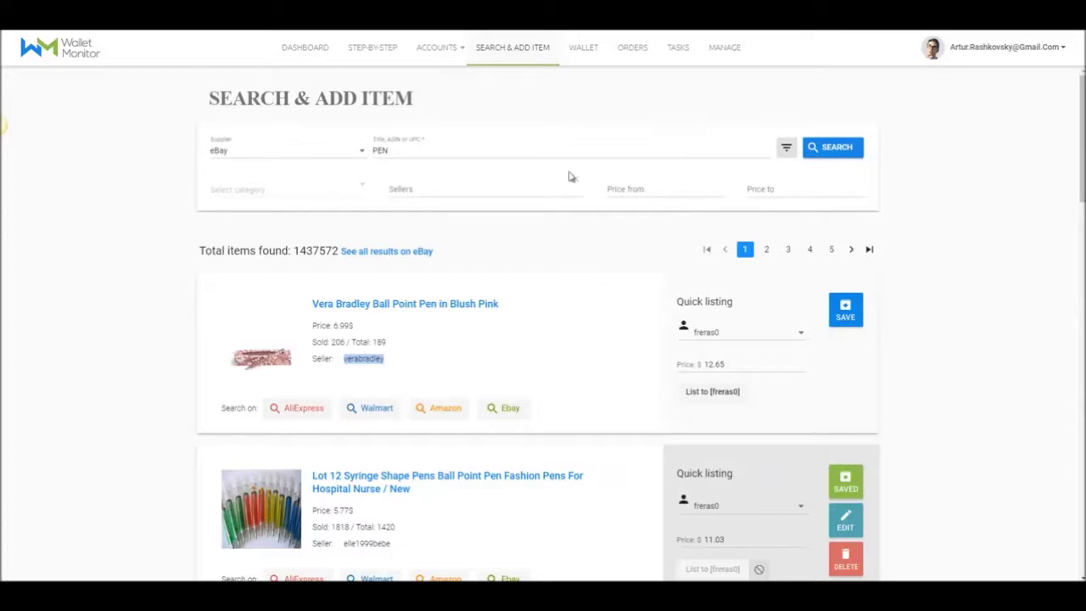
Filter the eBay search to seller verabradley with no title term, leaving 1130 items.
click(425, 193)
text(verabradley)
key(Return)
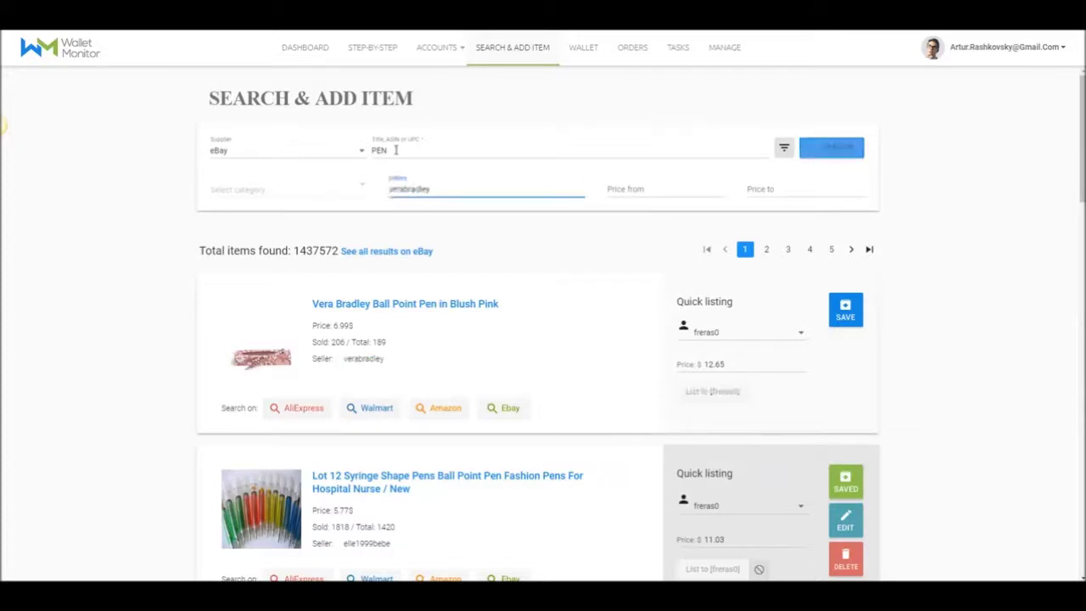
click(396, 150)
key(BackSpace)
key(BackSpace)
key(BackSpace)
key(Return)
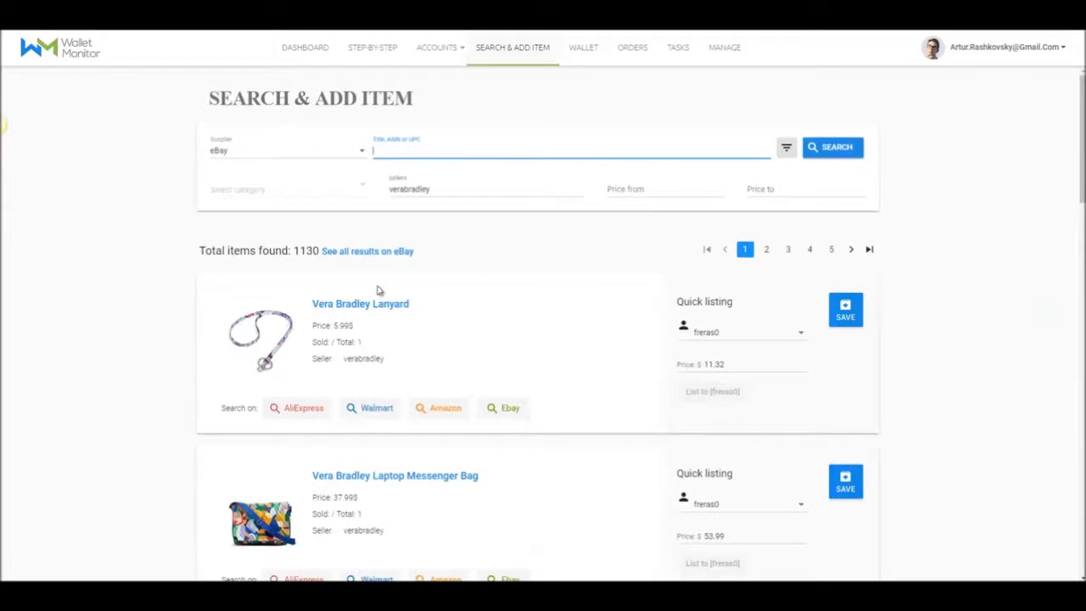
Browse the seller's results and search AliExpress for the Quilted Fleece Blanket.
scroll(356, 295, down, 3)
scroll(357, 295, up, 2)
scroll(357, 295, down, 2)
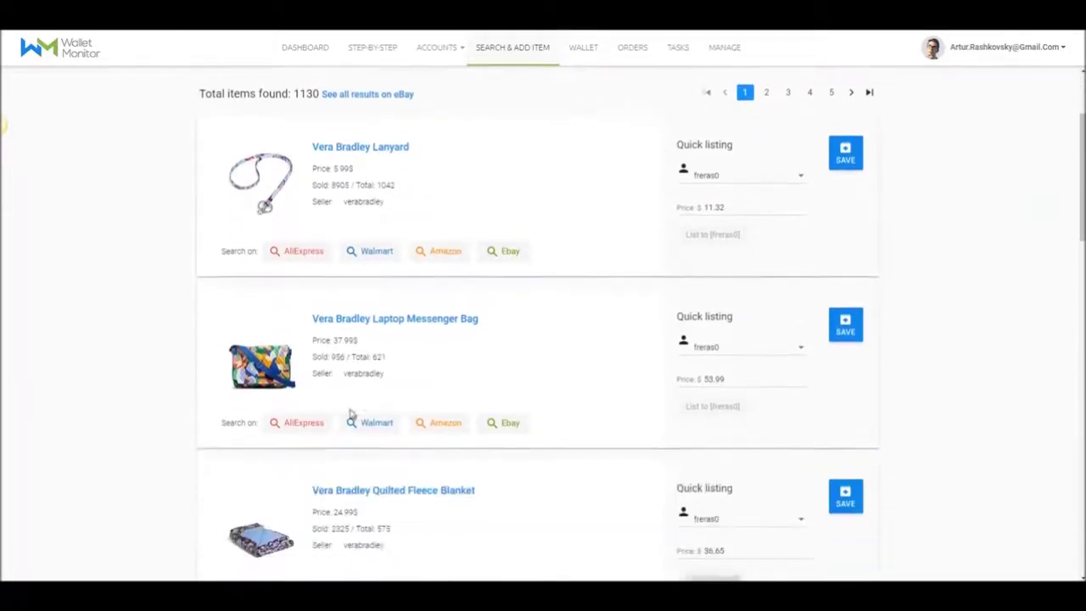
scroll(403, 365, down, 6)
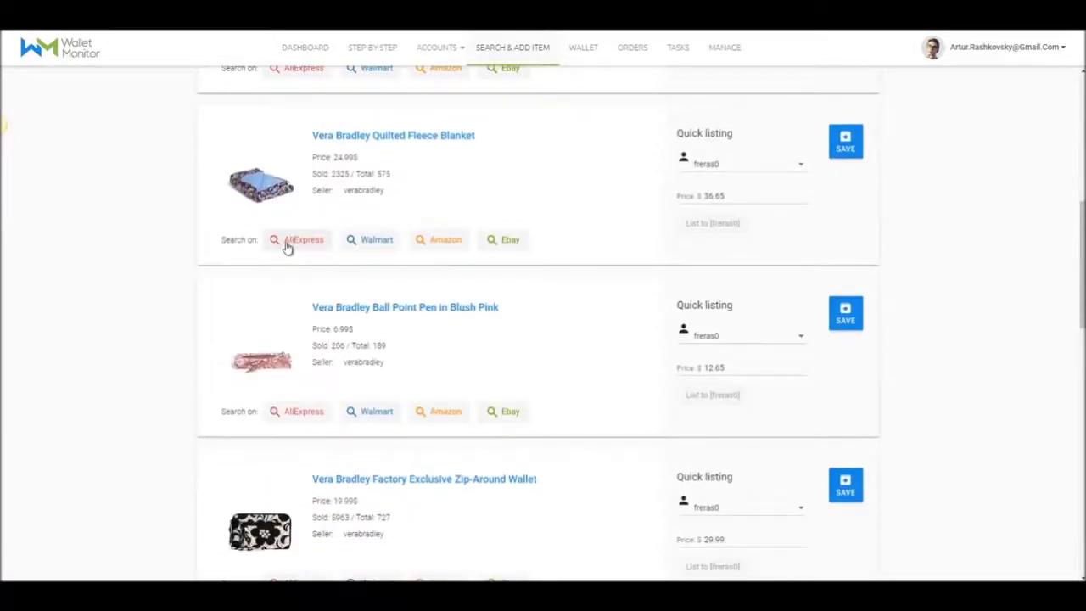
scroll(311, 367, up, 2)
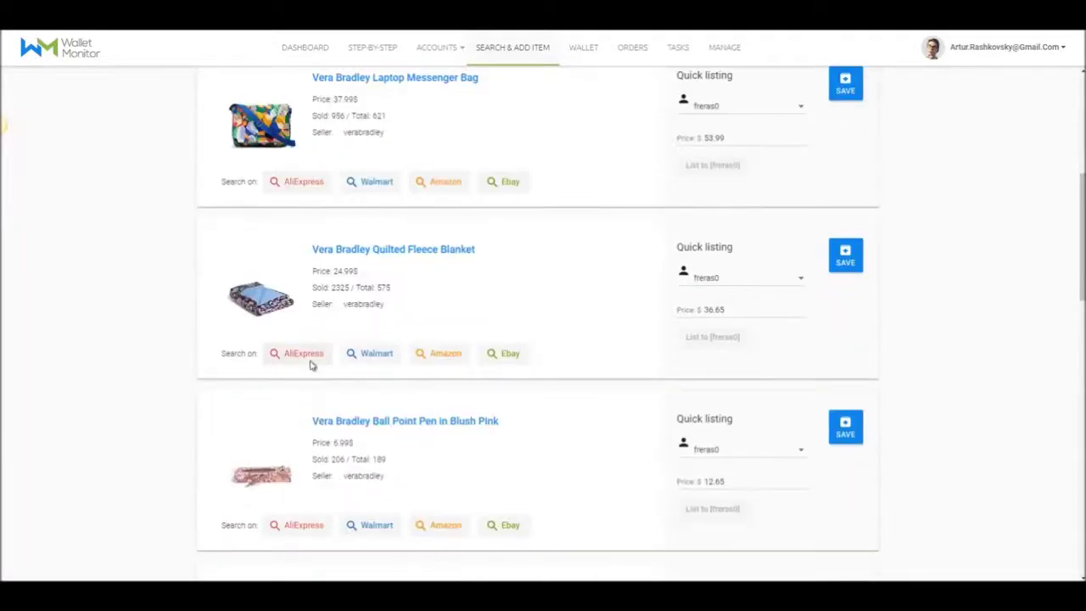
click(307, 362)
scroll(577, 280, down, 1)
scroll(449, 278, up, 5)
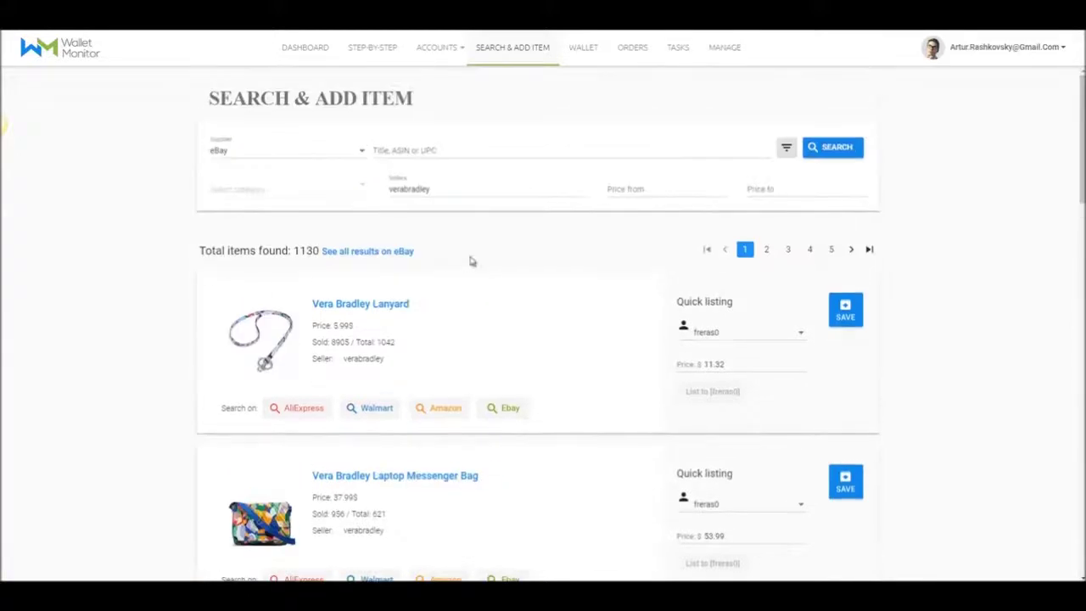
Open the fleece blanket, the first item in the wallet.
click(584, 52)
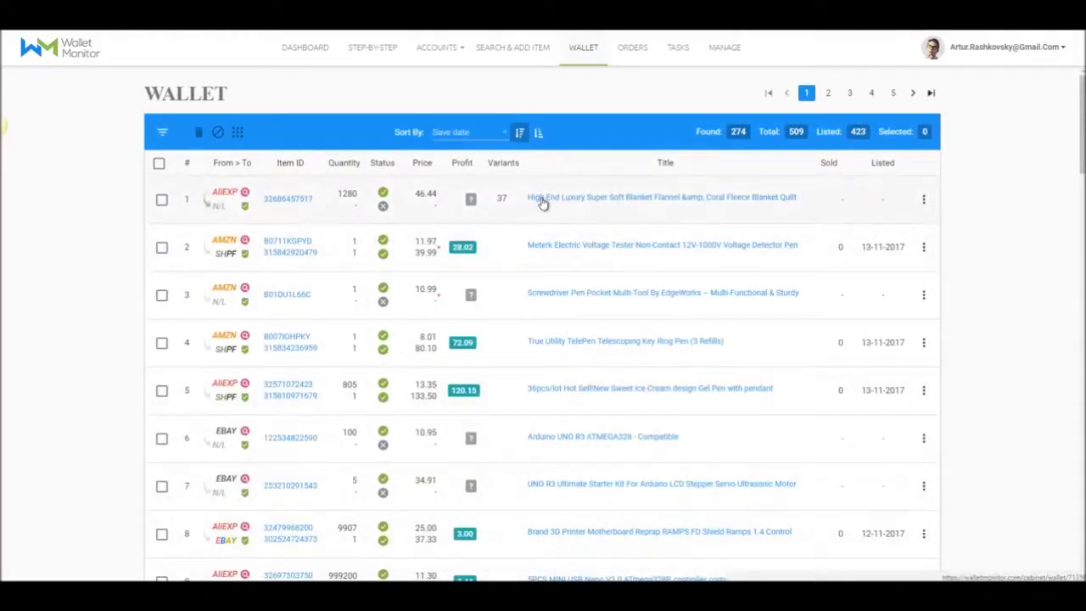
click(606, 200)
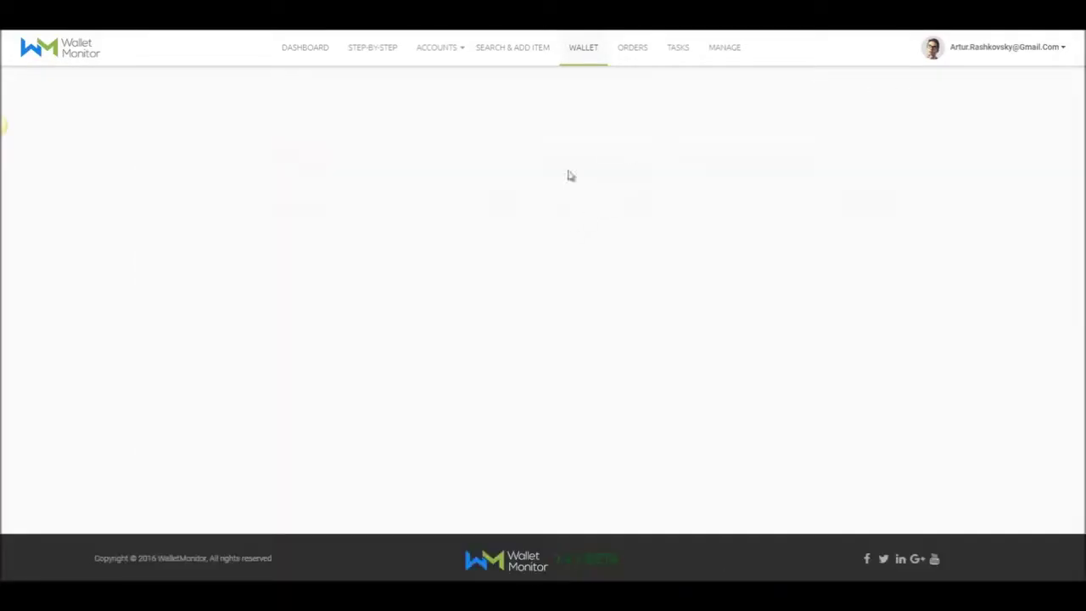
scroll(333, 387, down, 2)
scroll(473, 379, down, 5)
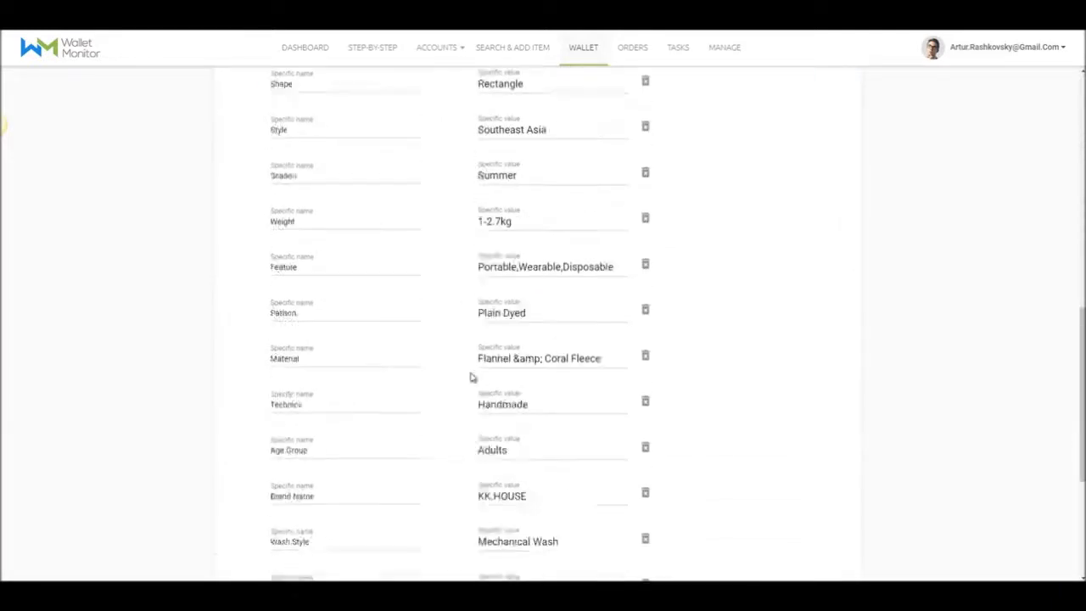
scroll(473, 379, up, 7)
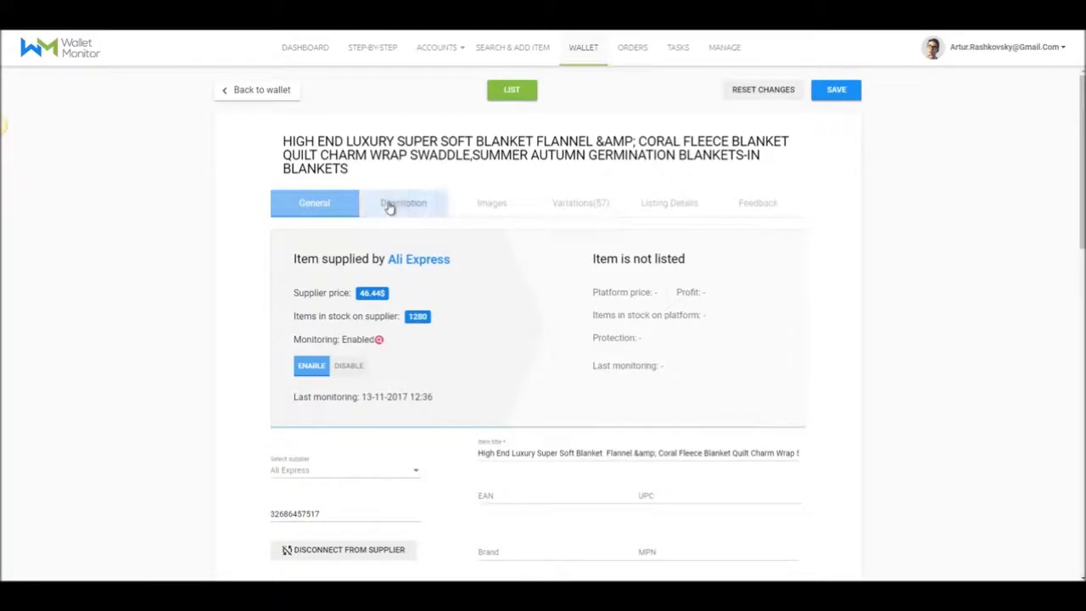
View the blanket's Description, Images and Variations(57) tabs.
click(390, 203)
click(490, 205)
click(579, 205)
Search Walmart for PEN (14191 items) and look up the black-ink Paper Mate pen.
click(522, 46)
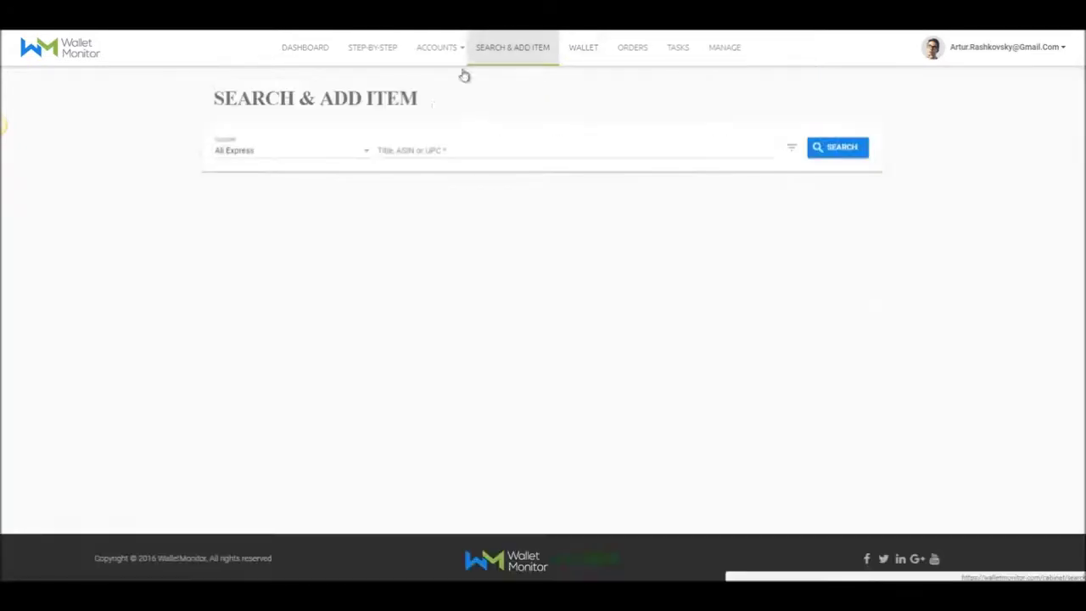
click(332, 153)
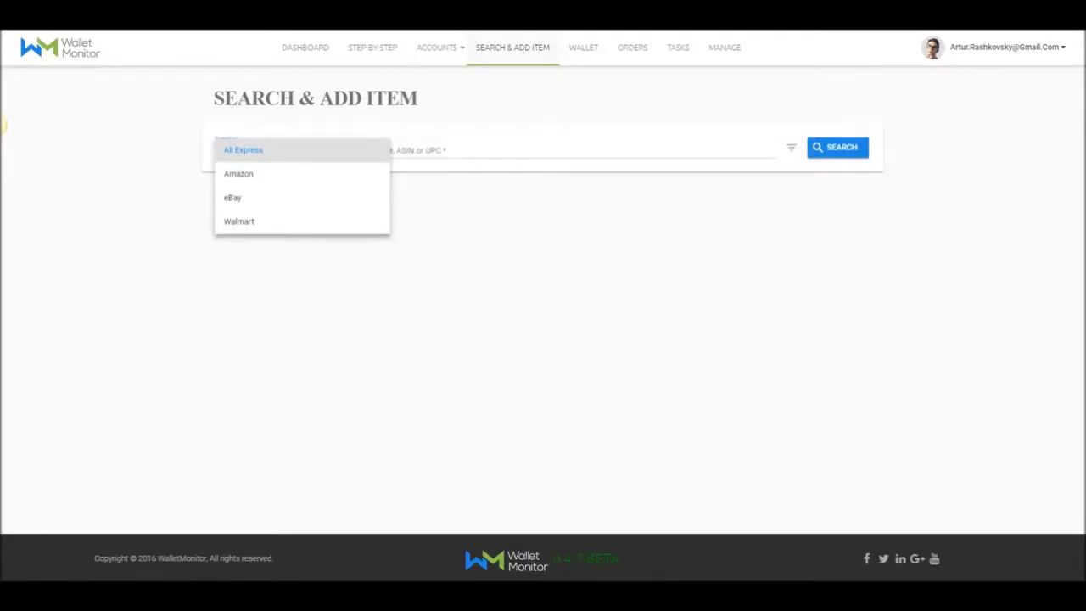
click(242, 221)
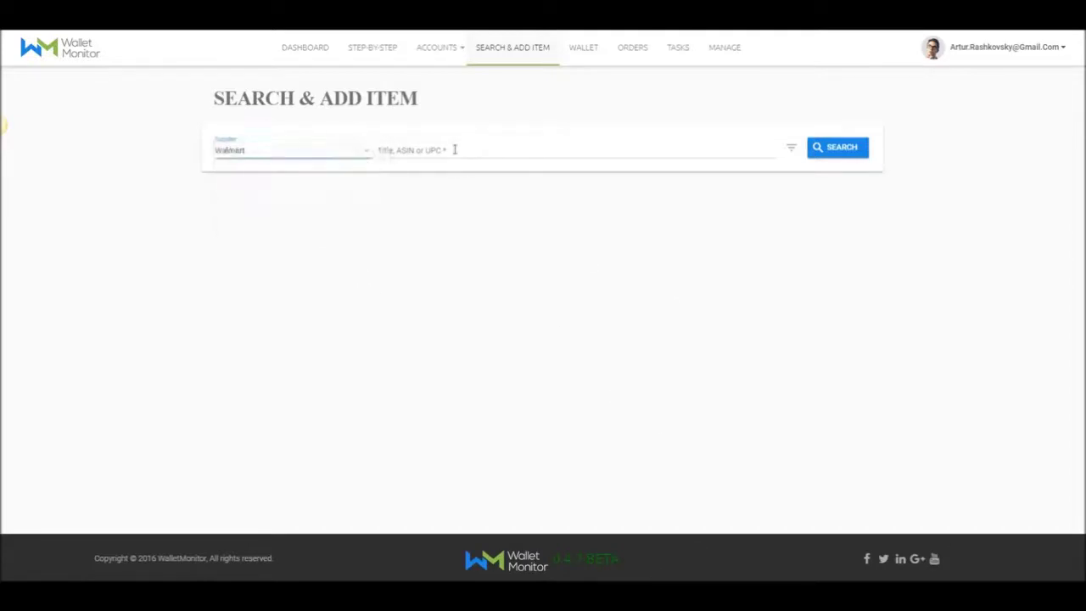
click(437, 150)
text(PEN)
key(Return)
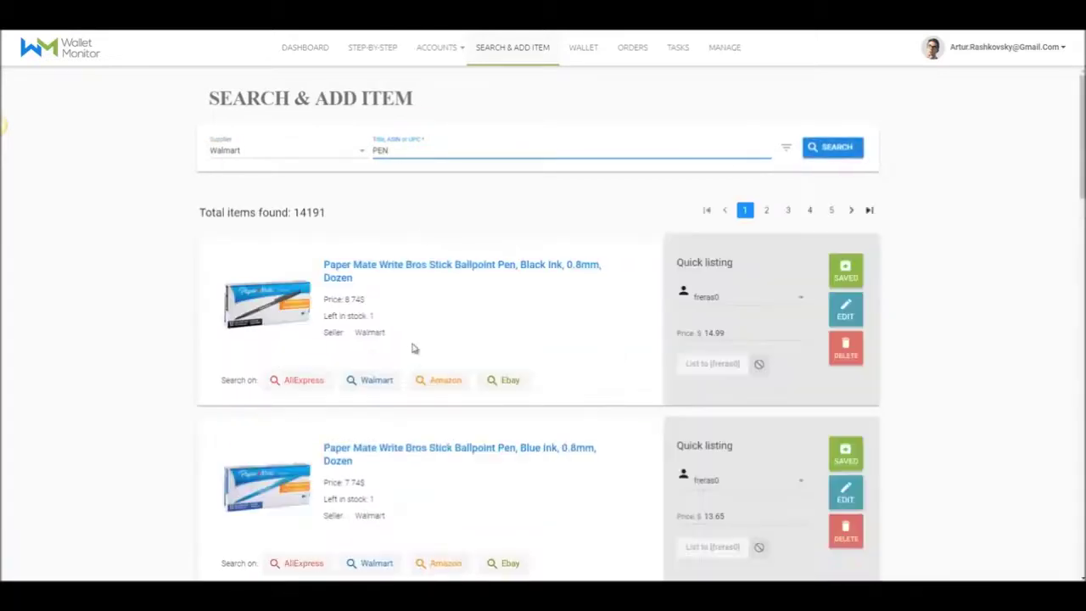
click(383, 382)
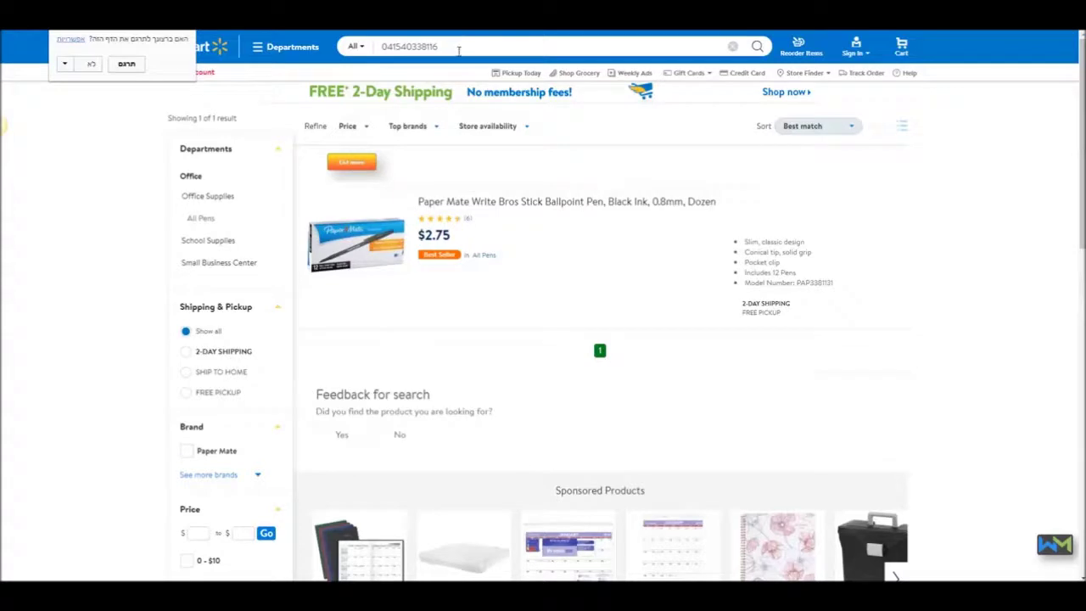
Replace the Walmart search term with PEN and run the search.
double_click(420, 47)
text(PEN)
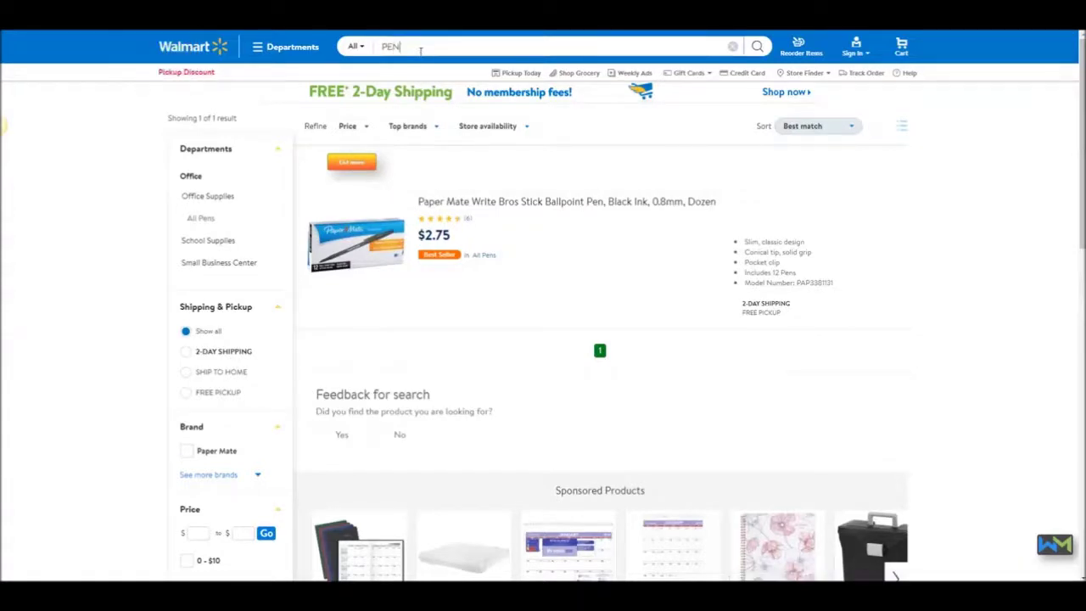
key(Return)
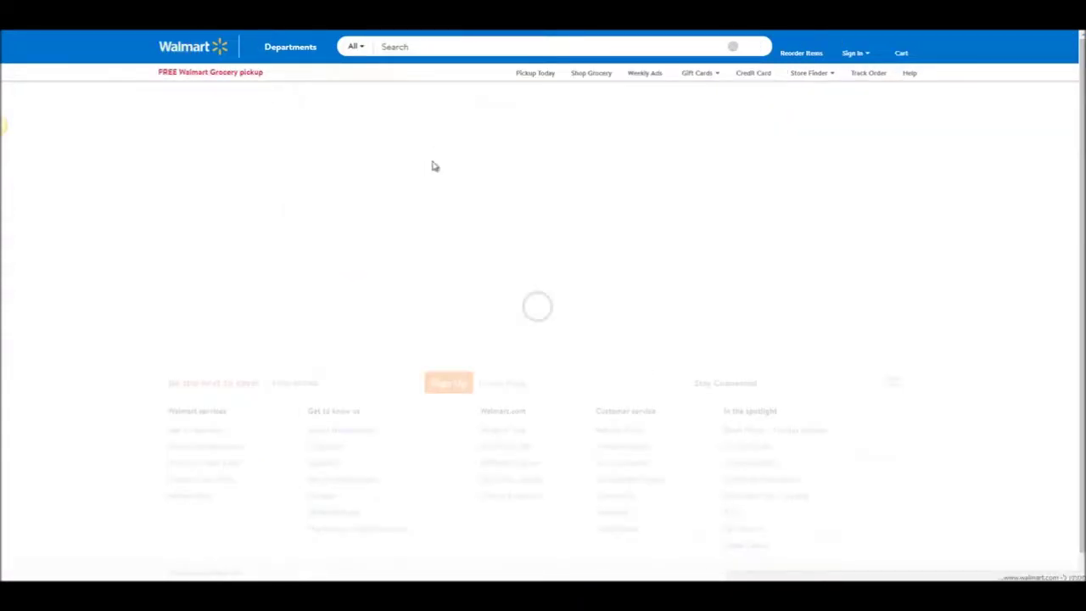
Browse the PEN results and open the save-and-list form for the Paper Mate InkJoy gel pen.
scroll(466, 213, down, 3)
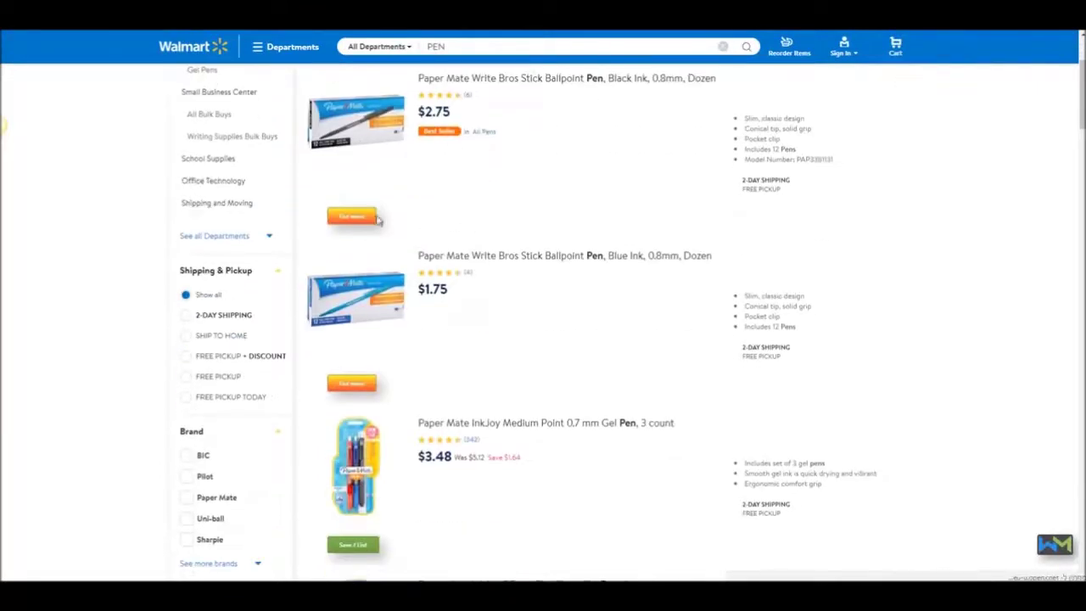
scroll(377, 219, down, 3)
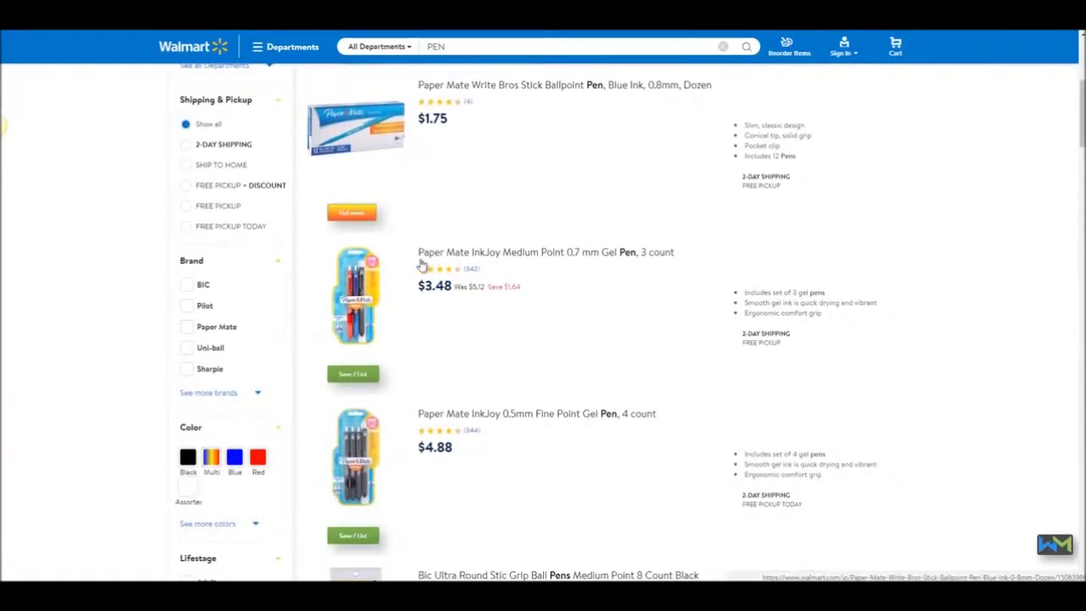
scroll(424, 271, down, 4)
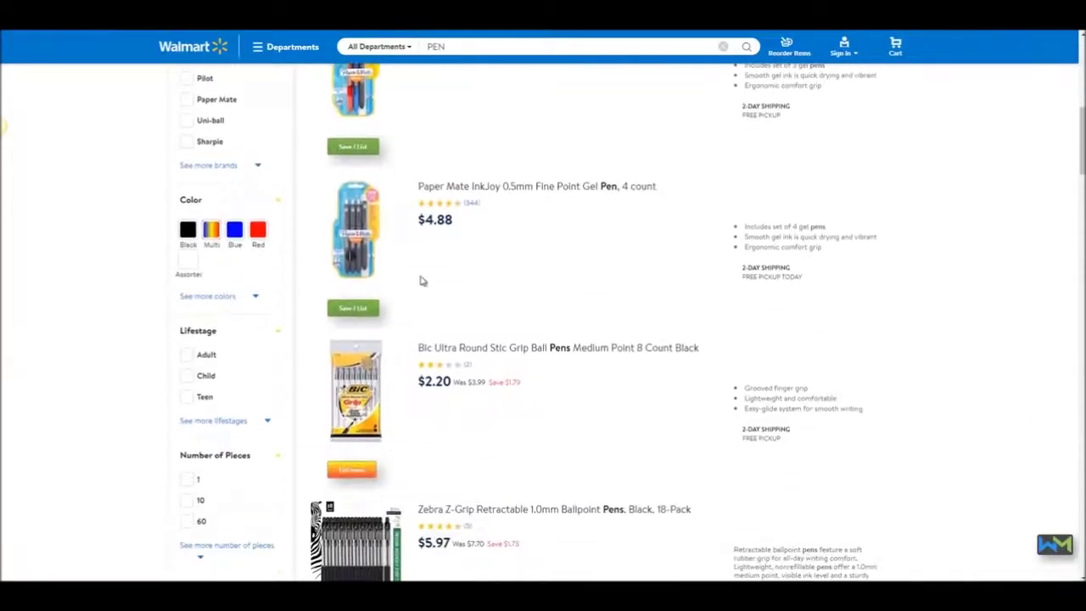
click(353, 308)
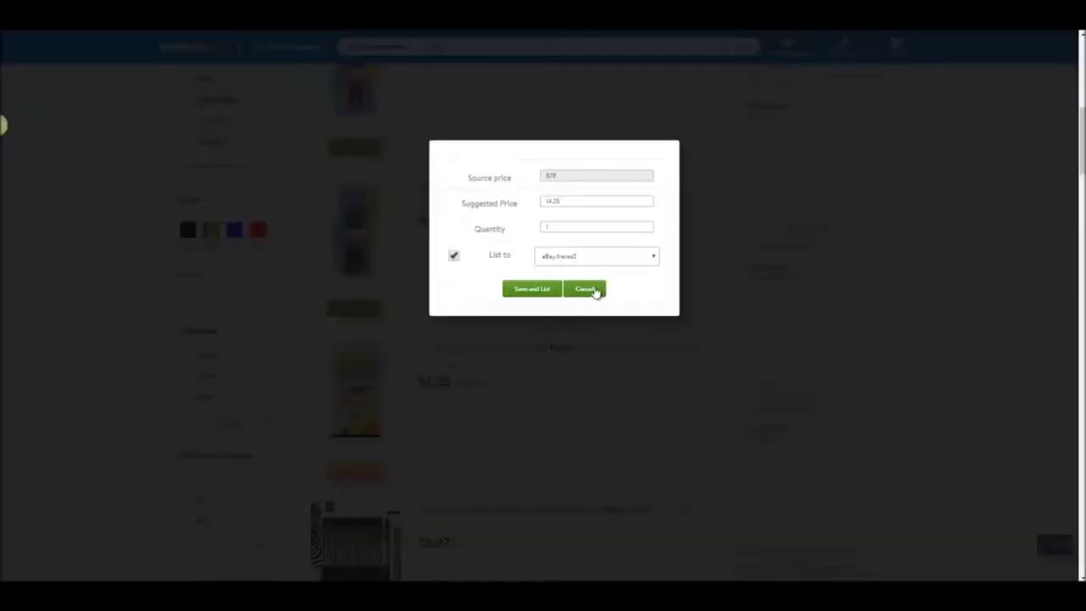
Switch the gel pen's List to account to another eBay account, then cancel without saving.
click(597, 255)
click(594, 299)
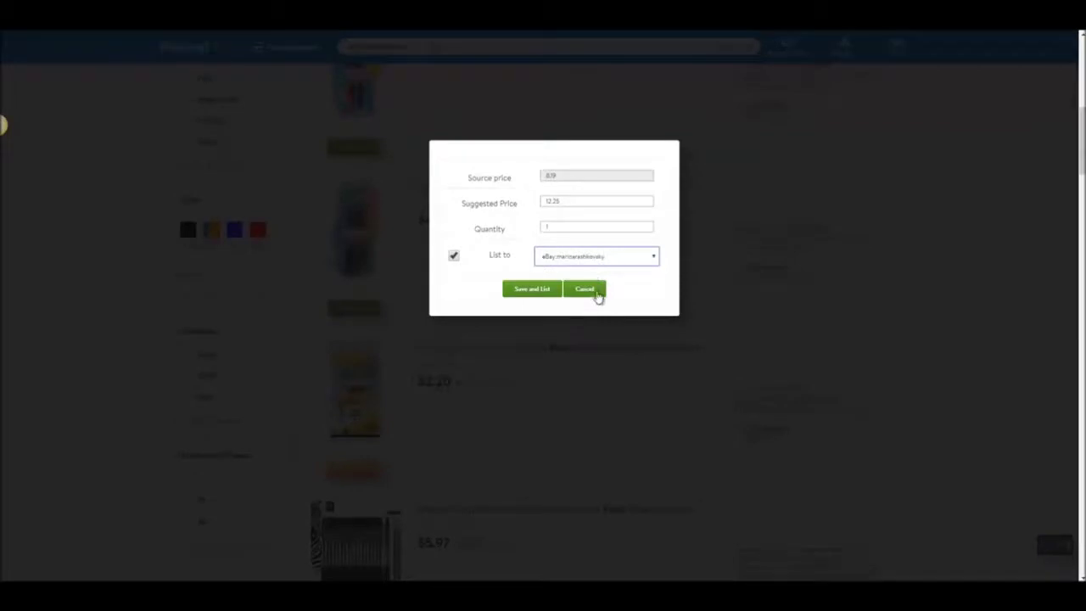
click(585, 290)
Open a fleece blanket product page from the AliExpress results.
scroll(521, 294, up, 1)
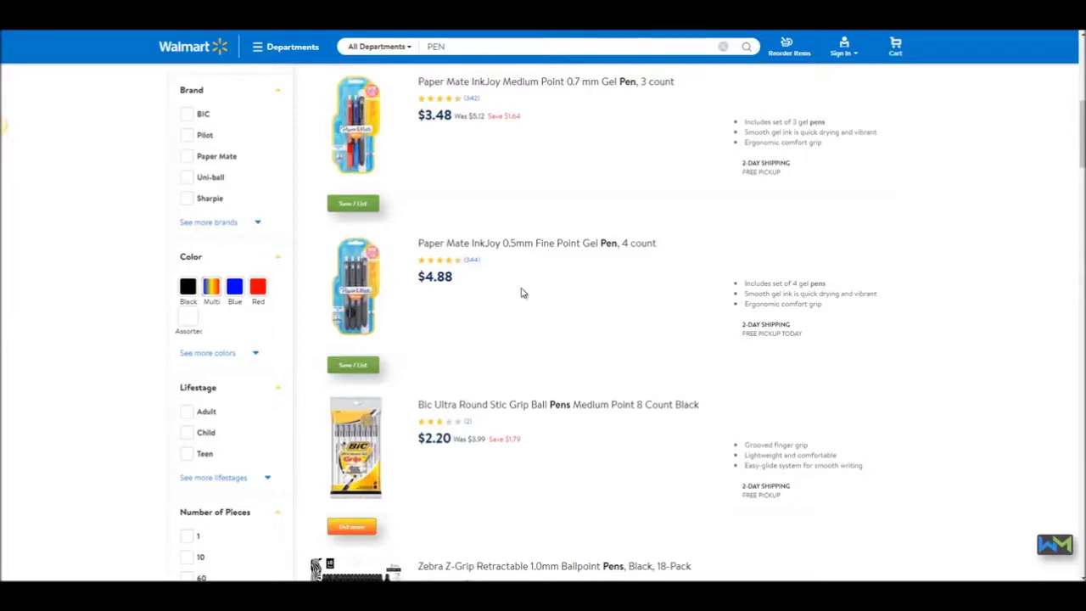
scroll(521, 294, up, 8)
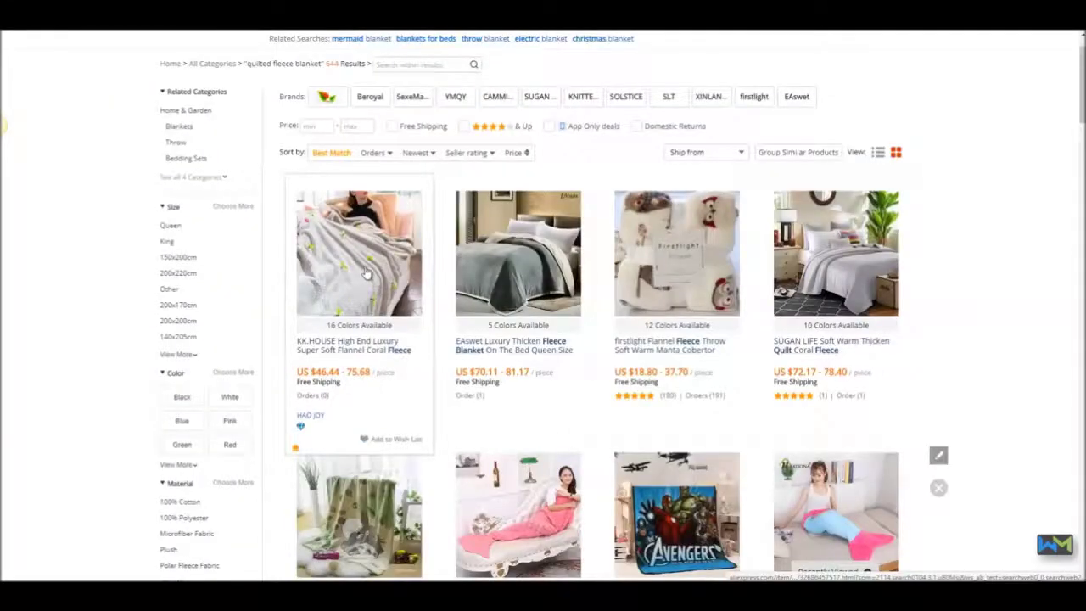
scroll(367, 272, down, 3)
click(483, 342)
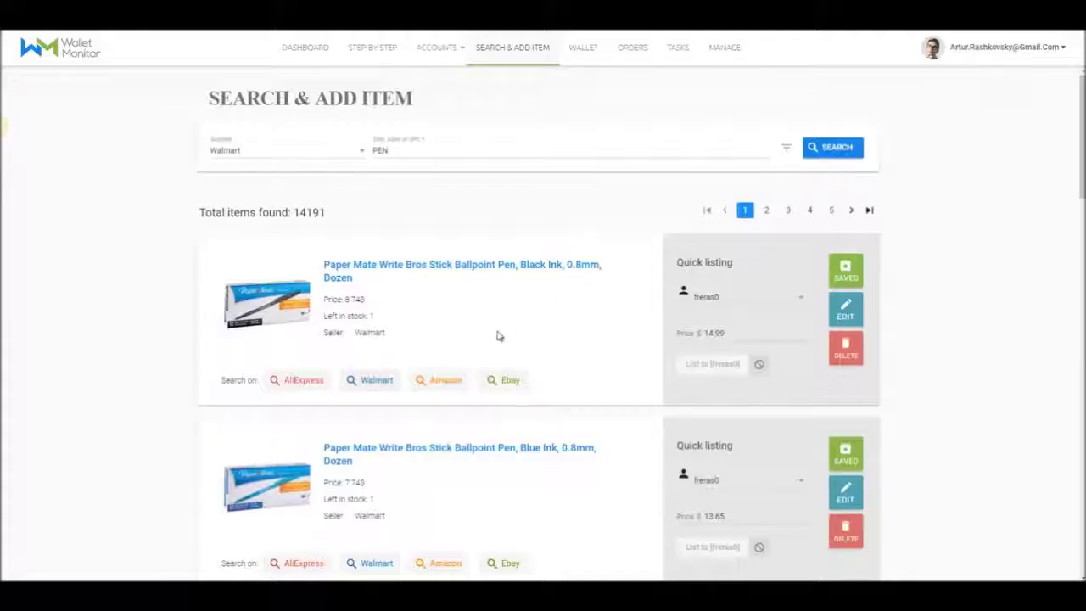
Open the saved fleece blanket from the wallet and view its variations.
click(580, 48)
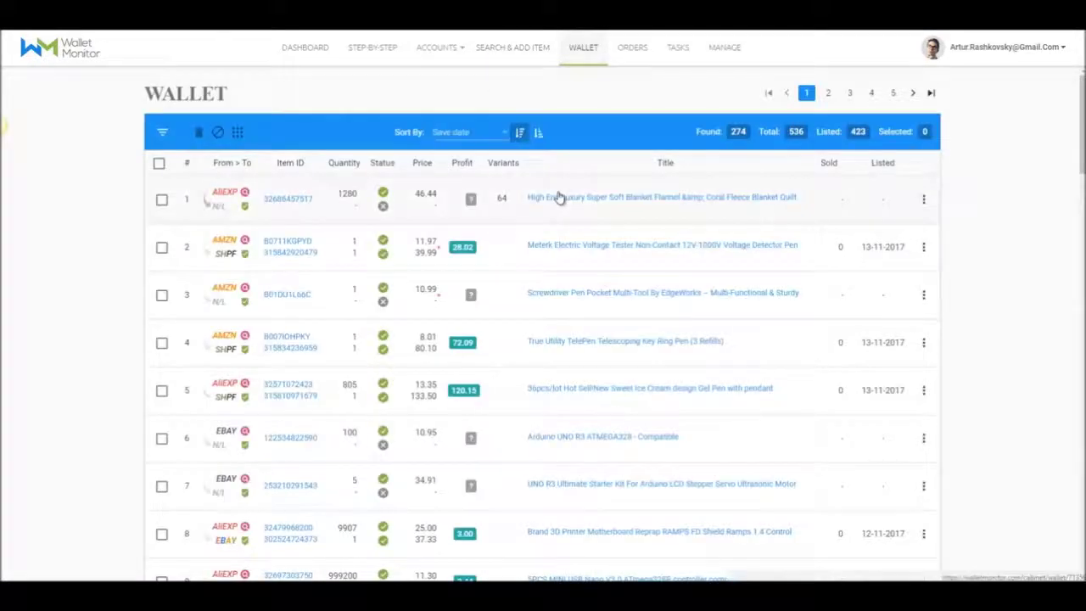
click(557, 198)
click(566, 206)
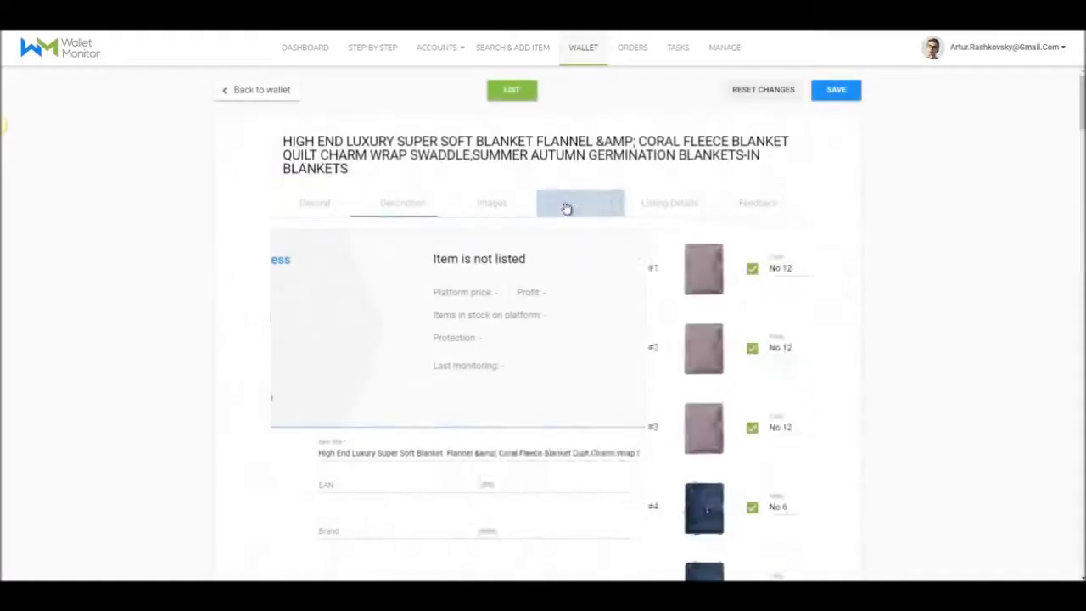
scroll(392, 318, down, 2)
scroll(387, 325, down, 7)
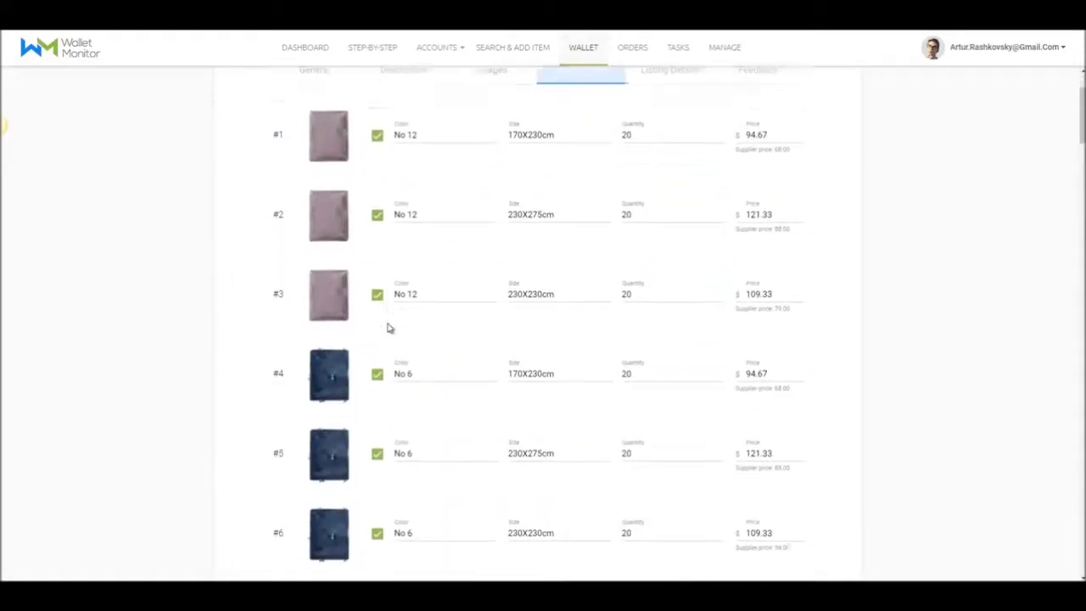
scroll(388, 328, down, 8)
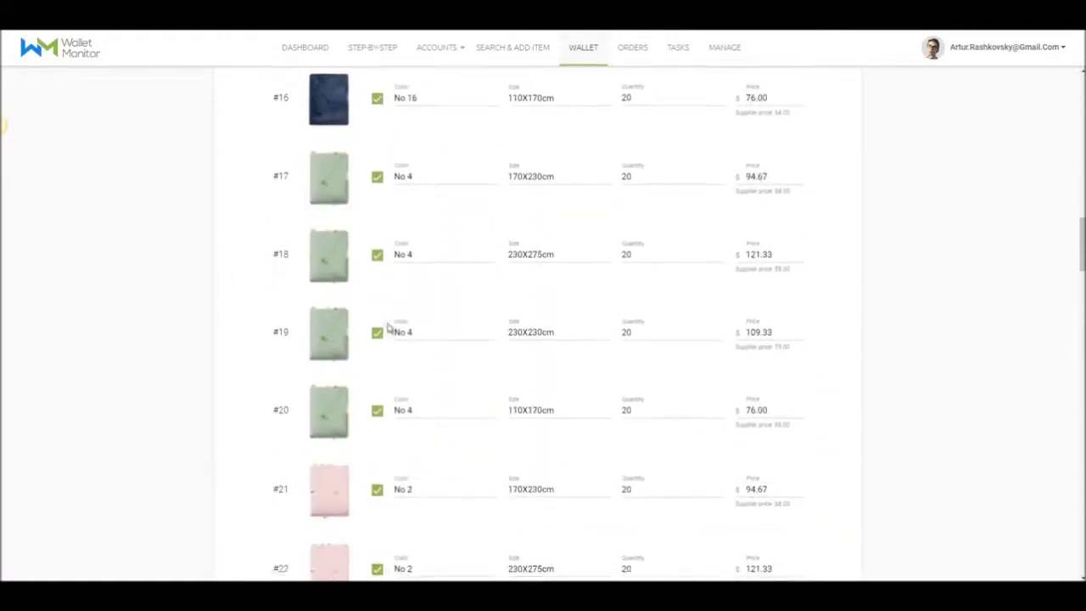
Uncheck variations #19, #20 and #21, then re-check them so they stay enabled.
click(378, 332)
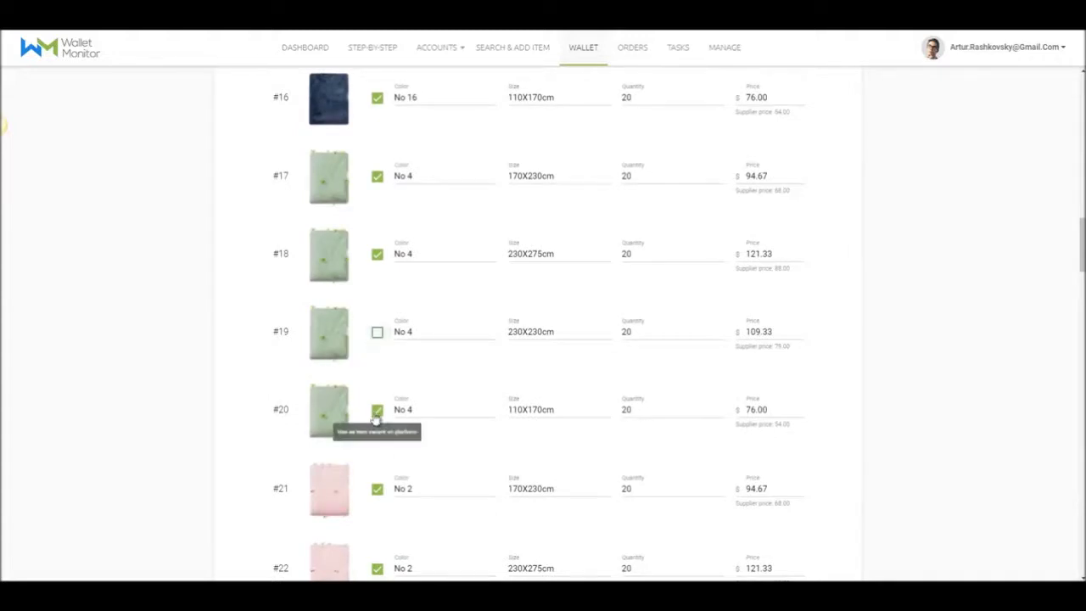
click(378, 410)
click(377, 489)
click(378, 489)
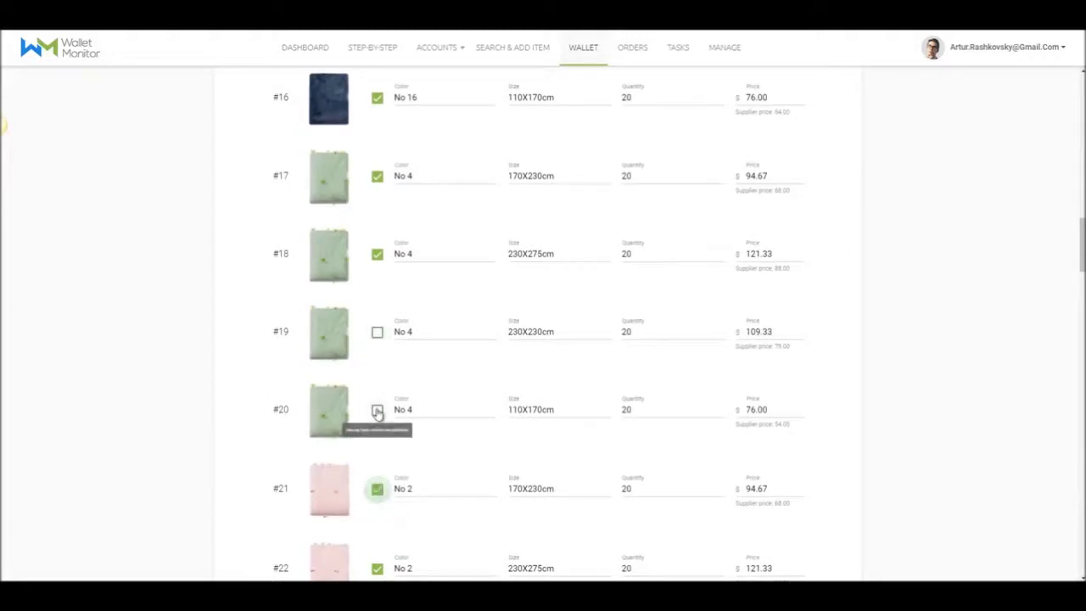
click(377, 410)
click(377, 332)
Go back to the Walmart PEN search results in Search & Add Item.
scroll(434, 382, up, 8)
scroll(434, 385, up, 8)
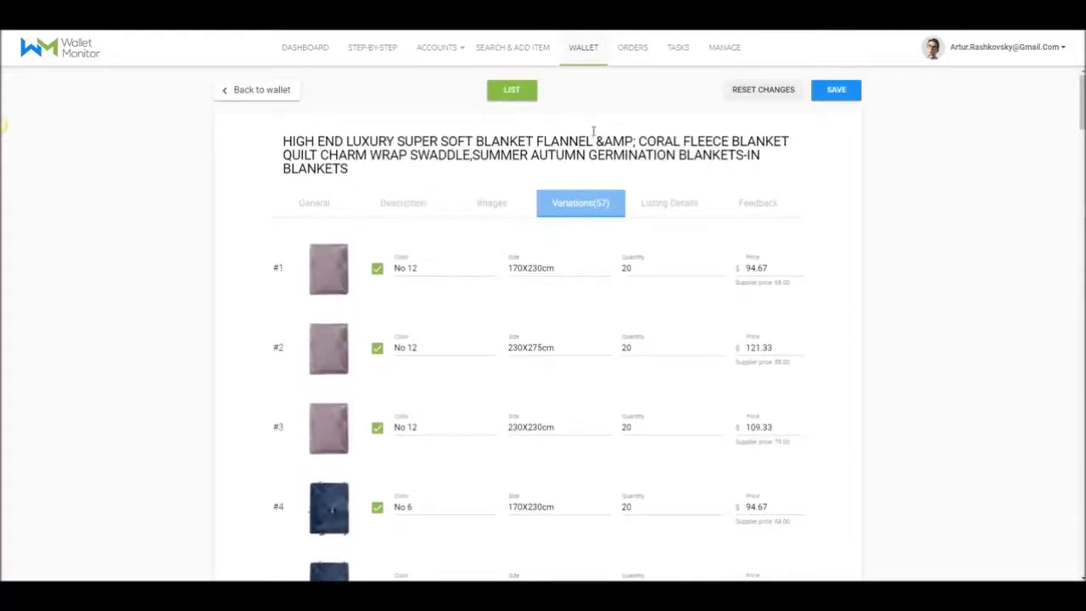
click(527, 51)
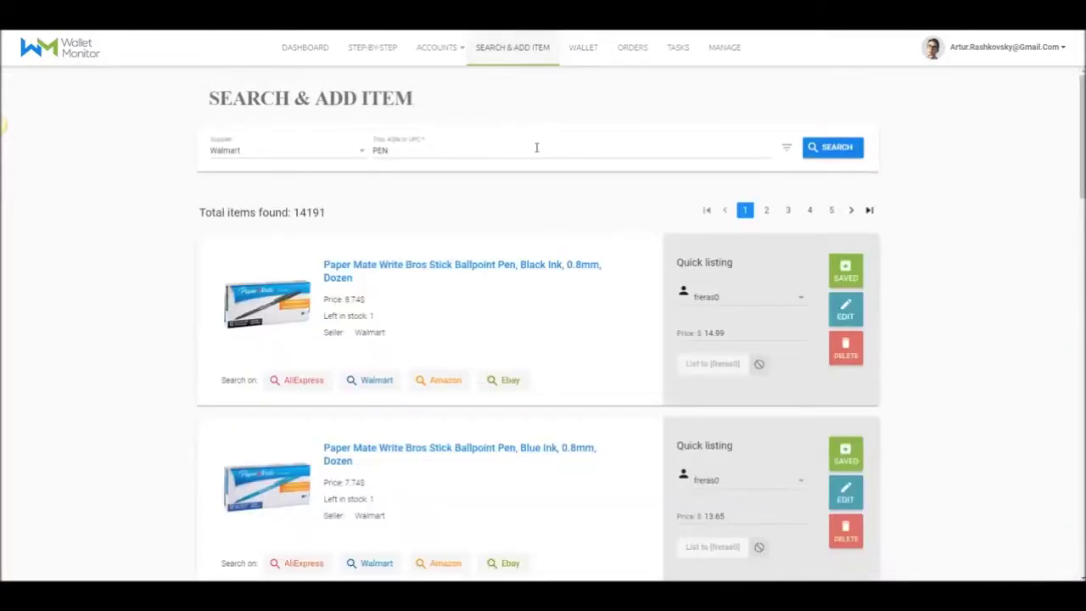